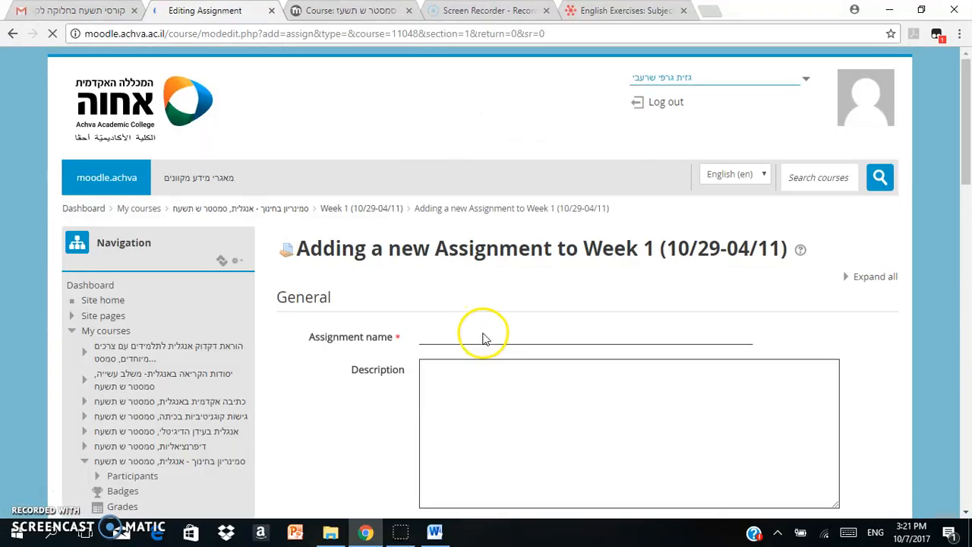
Name the new Week 1 assignment "Pronoun Assignment" and start editing its description
{"action": "left_click", "coordinate": [484, 336]}
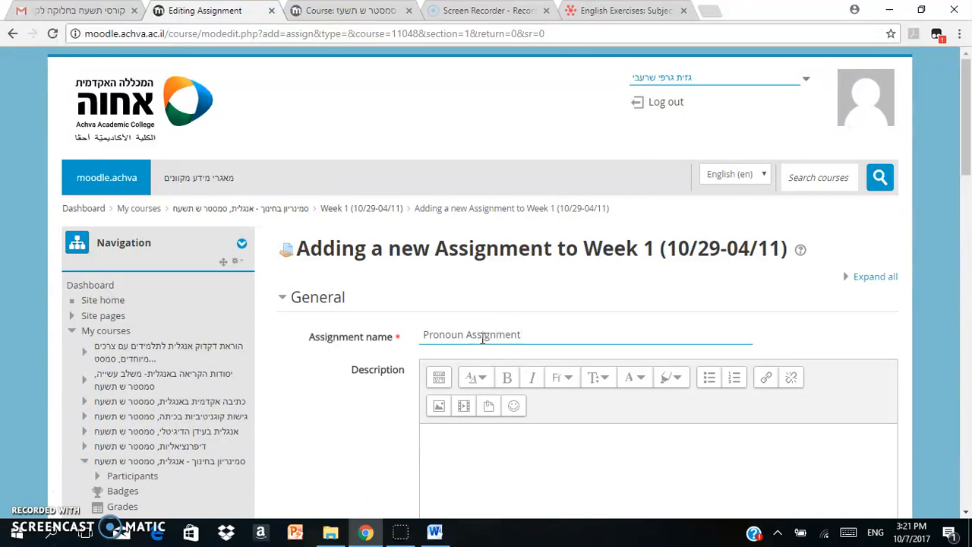
{"action": "left_click_drag", "start_coordinate": [968, 155], "coordinate": [958, 199]}
{"action": "left_click", "coordinate": [505, 287]}
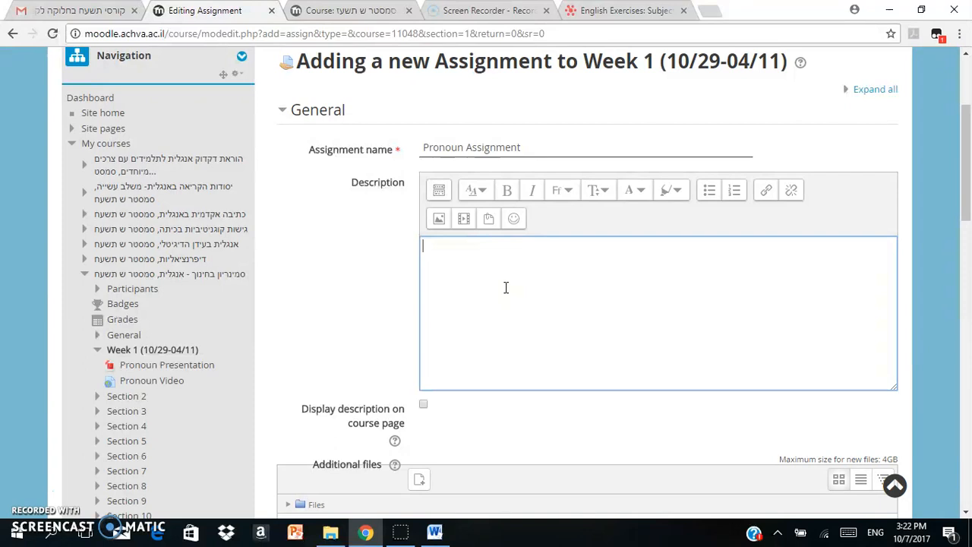
Review the subject and object pronoun exercises on the English Exercises page, including the chart in exercise 1
{"action": "left_click", "coordinate": [621, 14]}
{"action": "mouse_move", "coordinate": [968, 224]}
{"action": "left_mouse_down"}
{"action": "mouse_move", "coordinate": [965, 244]}
{"action": "mouse_move", "coordinate": [966, 211]}
{"action": "mouse_move", "coordinate": [963, 243]}
{"action": "left_mouse_up"}
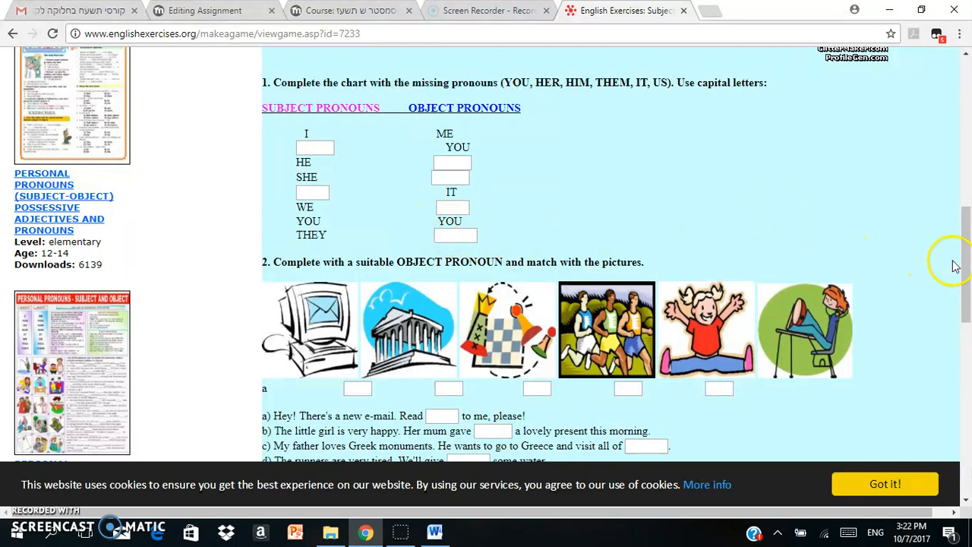
{"action": "left_click_drag", "start_coordinate": [959, 257], "coordinate": [968, 295]}
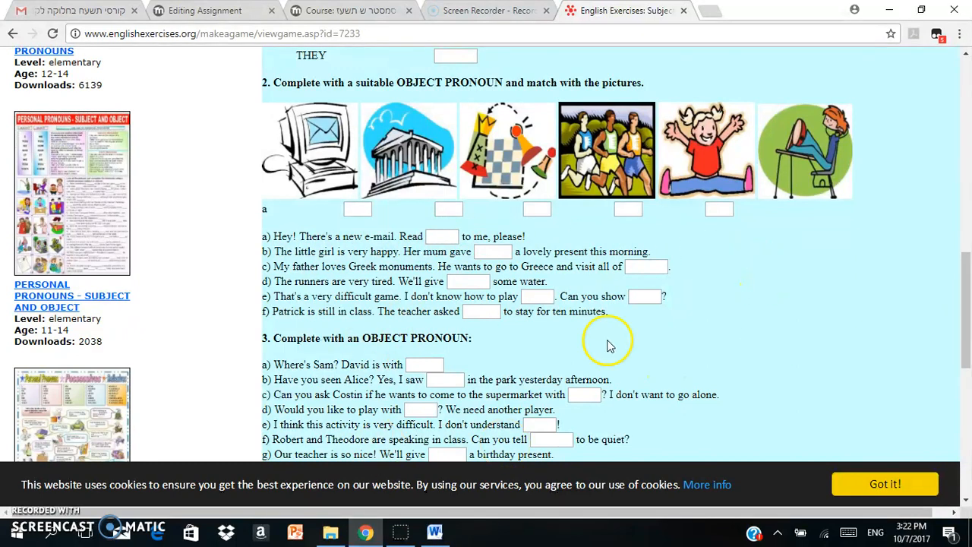
{"action": "left_click_drag", "start_coordinate": [968, 254], "coordinate": [944, 206]}
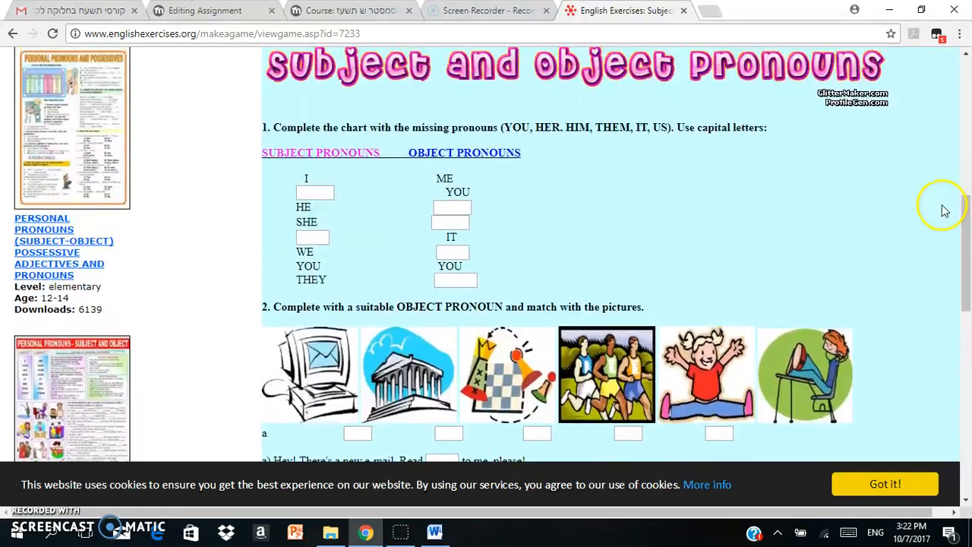
{"action": "left_click_drag", "start_coordinate": [268, 120], "coordinate": [530, 185]}
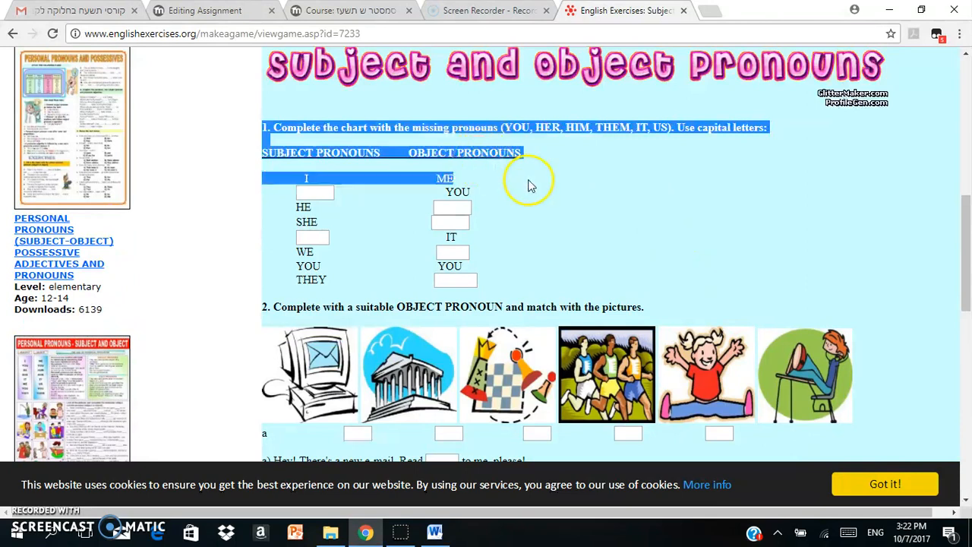
{"action": "left_click", "coordinate": [596, 190]}
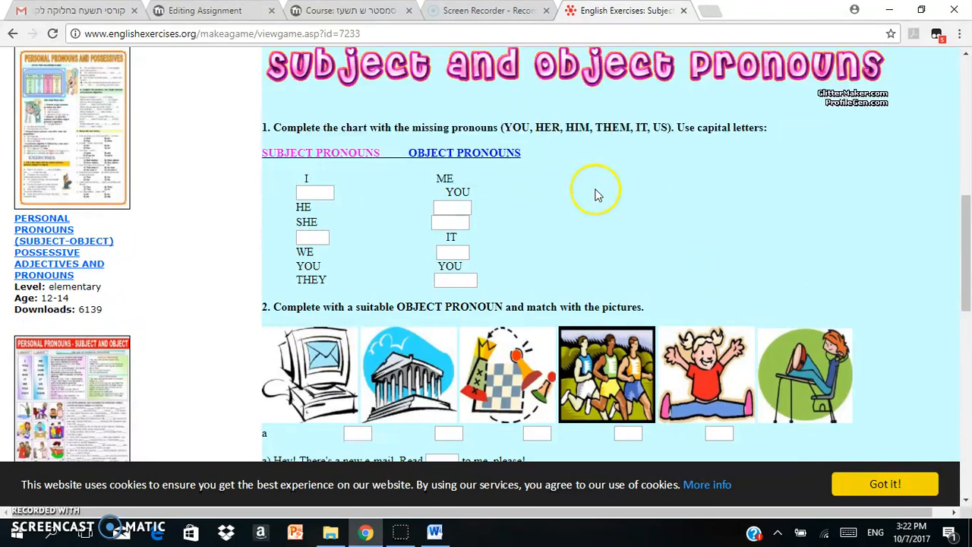
Switch to the Word copy of the worksheet and fill the first blank under SUBJECT PRONOUNS with "you"
{"action": "left_click", "coordinate": [437, 532]}
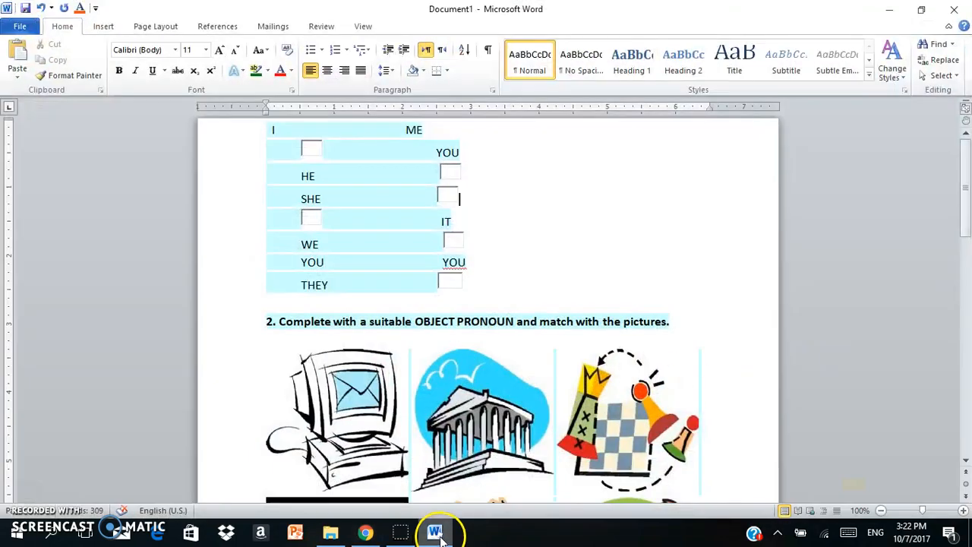
{"action": "left_click_drag", "start_coordinate": [969, 199], "coordinate": [942, 144]}
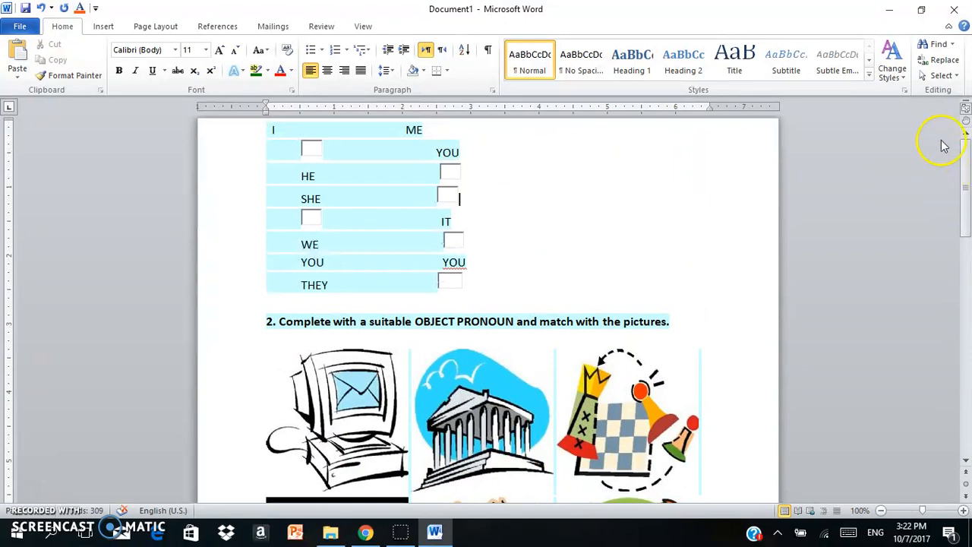
{"action": "left_click", "coordinate": [312, 147]}
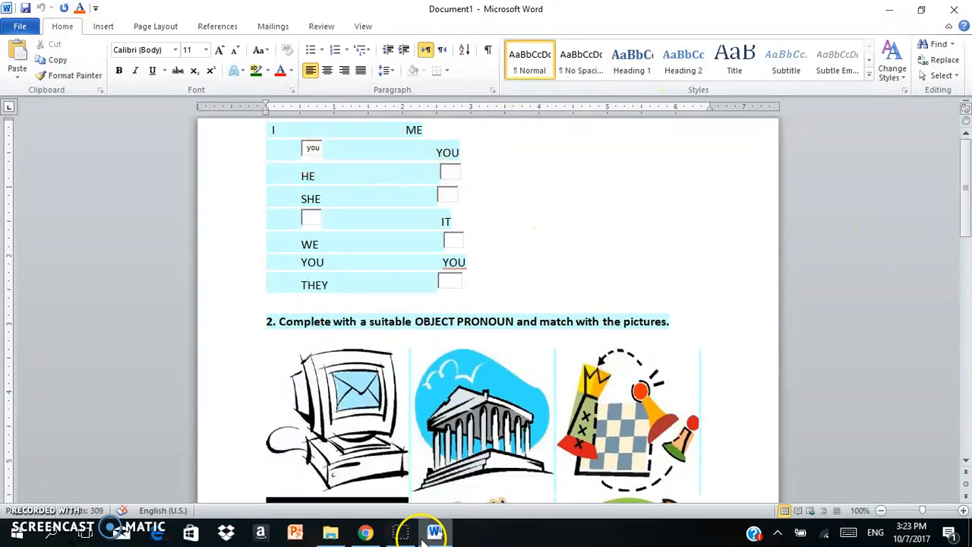
Back in the Moodle assignment, enter the description "Click on the Pronoun link and copy and paste the pronoun assignment in a Word document."
{"action": "left_click", "coordinate": [367, 534]}
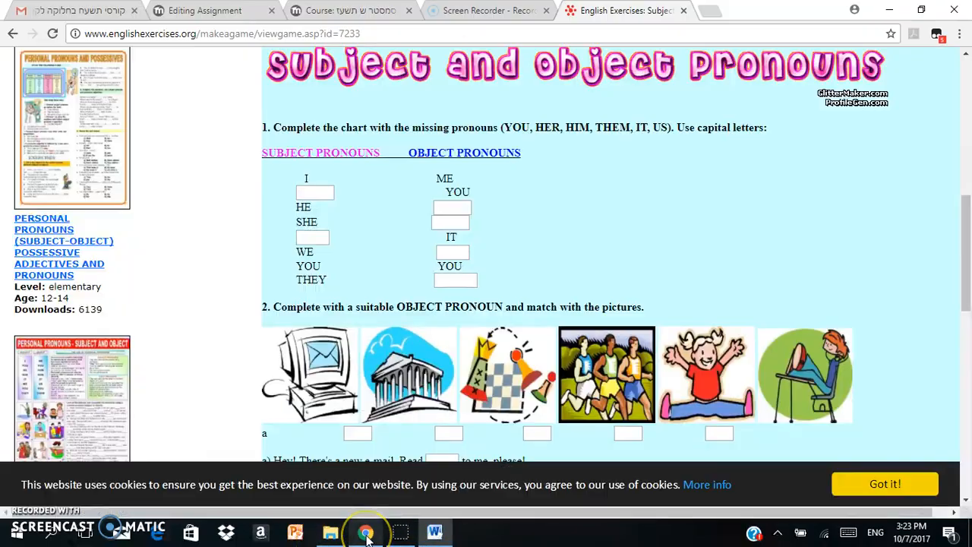
{"action": "left_click", "coordinate": [202, 15]}
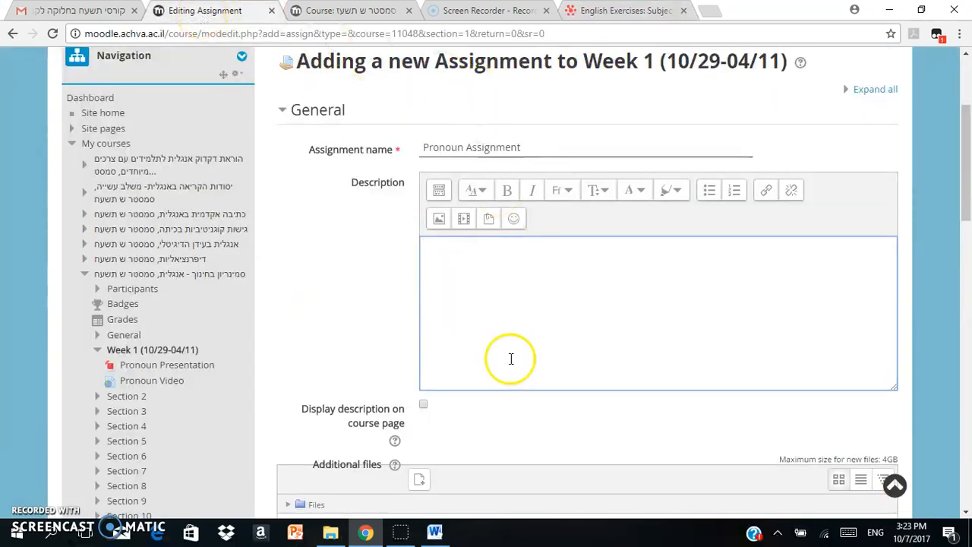
{"action": "left_click", "coordinate": [474, 280]}
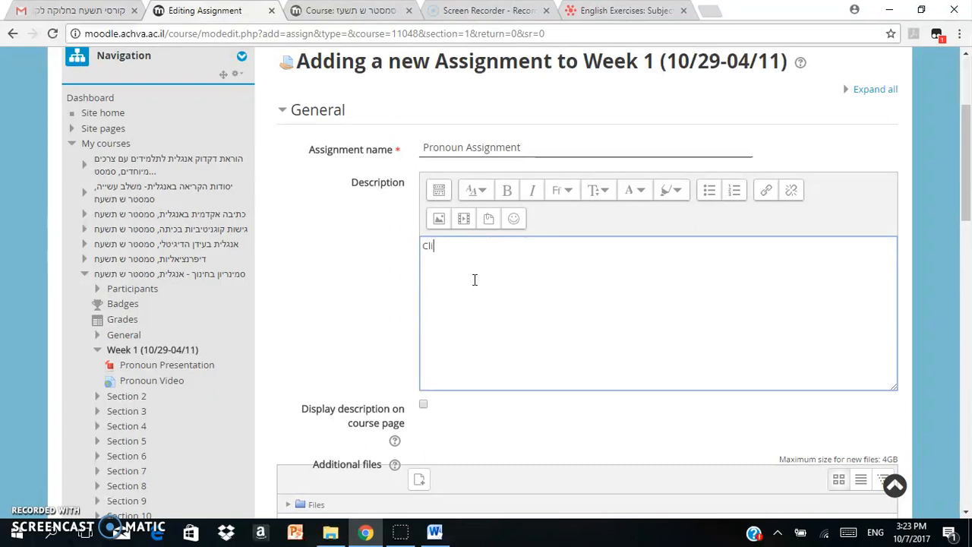
{"action": "type", "text": "ink "}
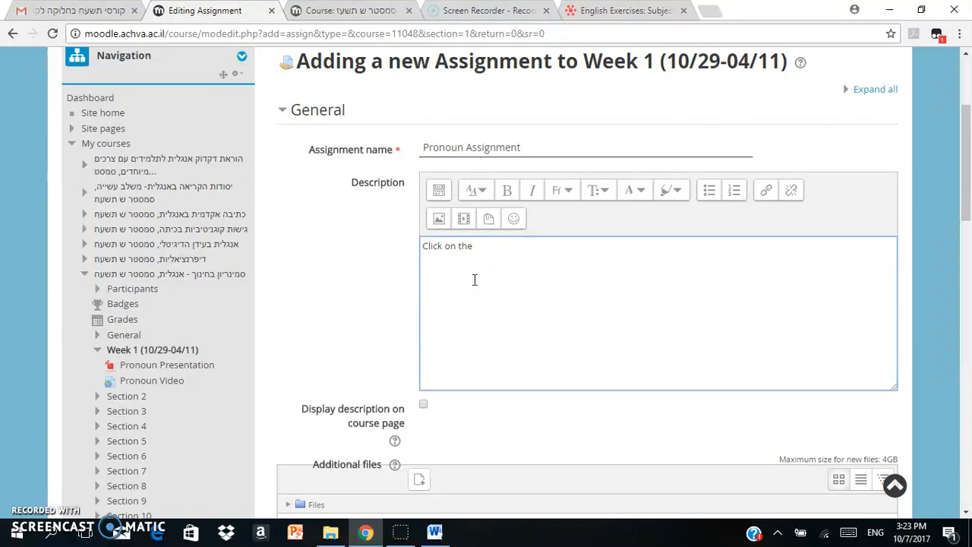
{"action": "type", "text": "ronoun link"}
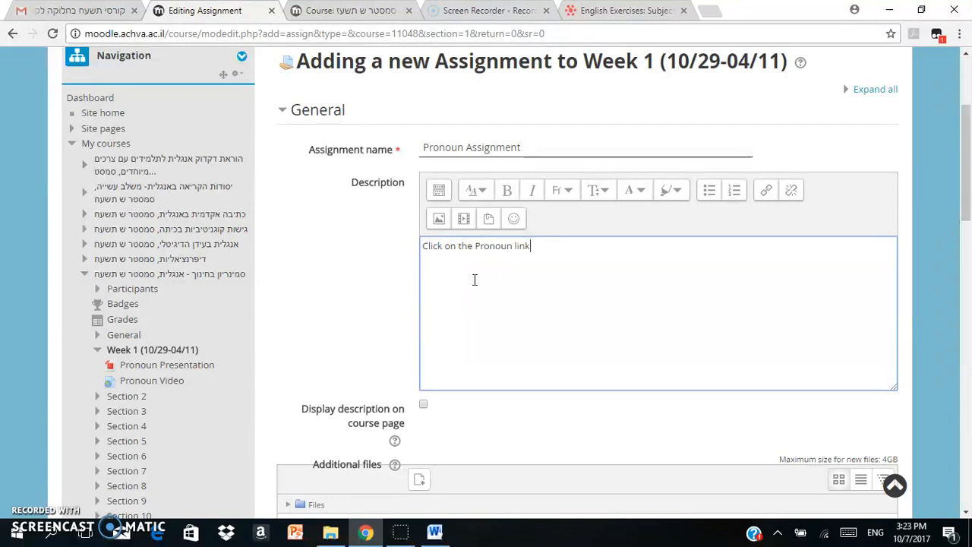
{"action": "type", "text": " and copy and paste"}
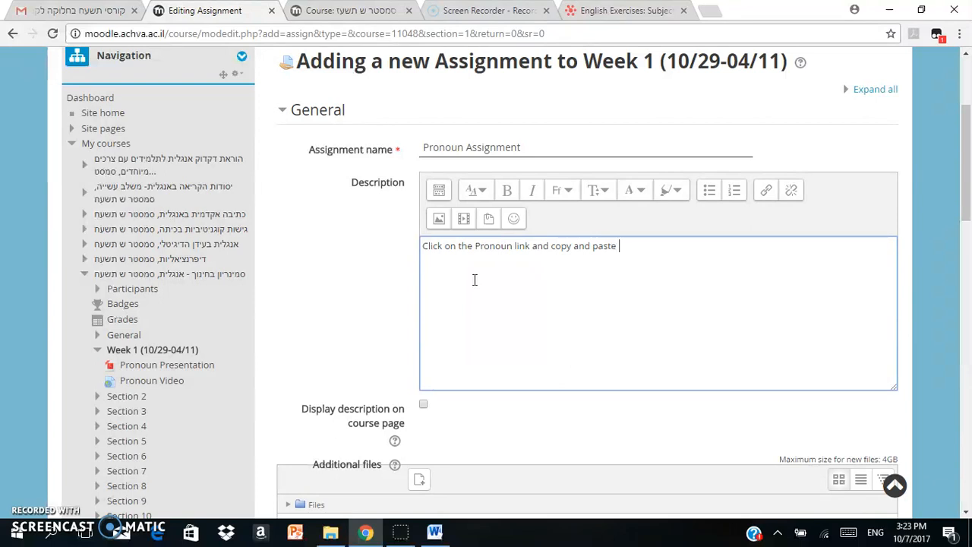
{"action": "type", "text": "the pronoun assignme"}
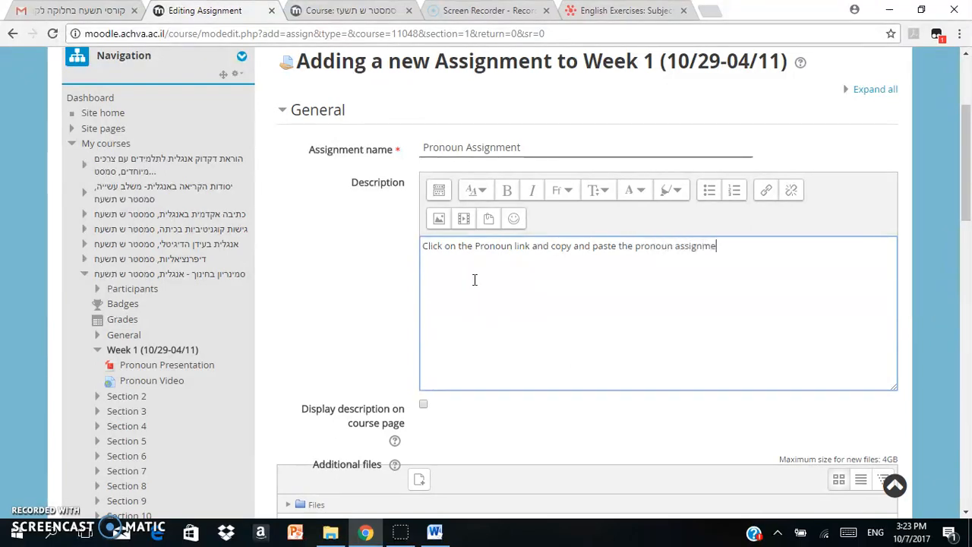
{"action": "type", "text": "nt in a Word docum"}
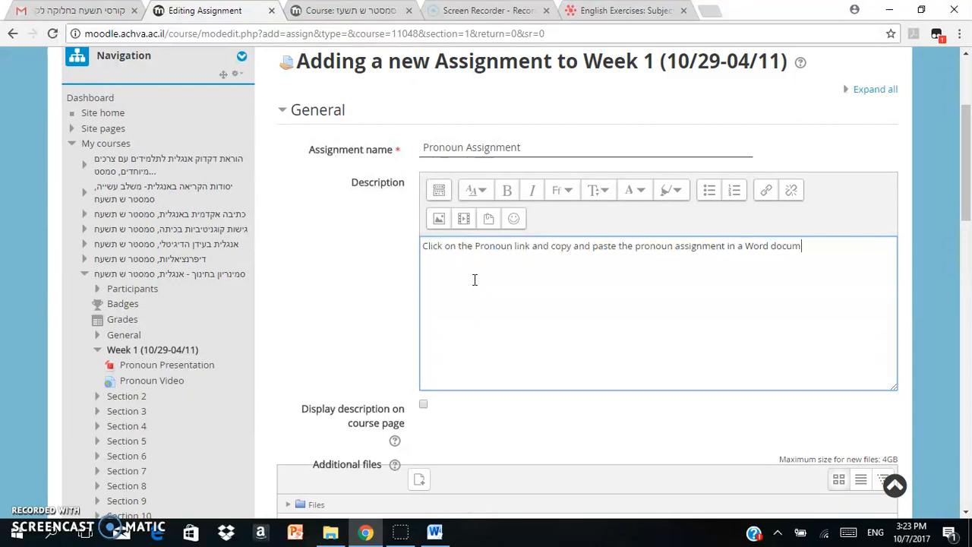
{"action": "type", "text": "ent."}
Copy the web address of the English Exercises pronoun page and return to the assignment form
{"action": "left_click_drag", "start_coordinate": [476, 250], "coordinate": [512, 251]}
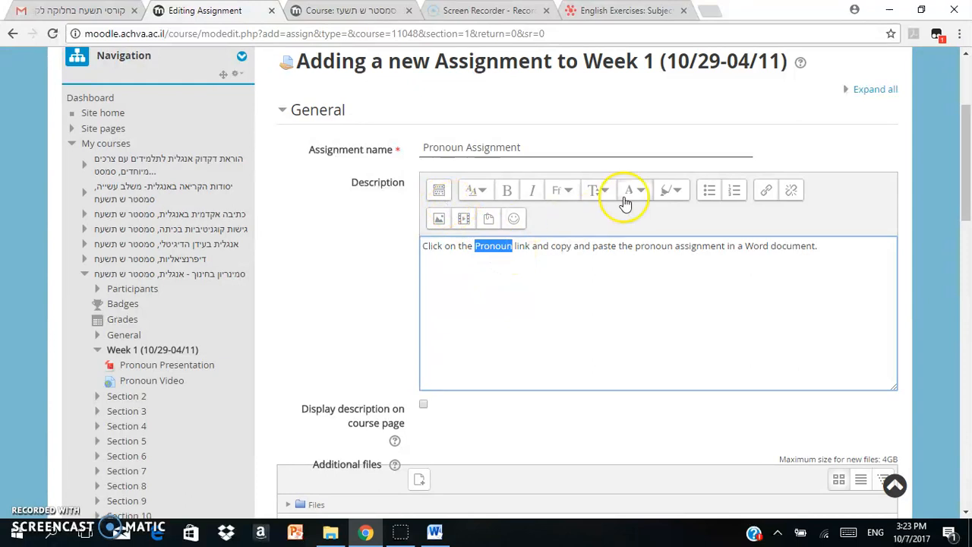
{"action": "left_click", "coordinate": [621, 11]}
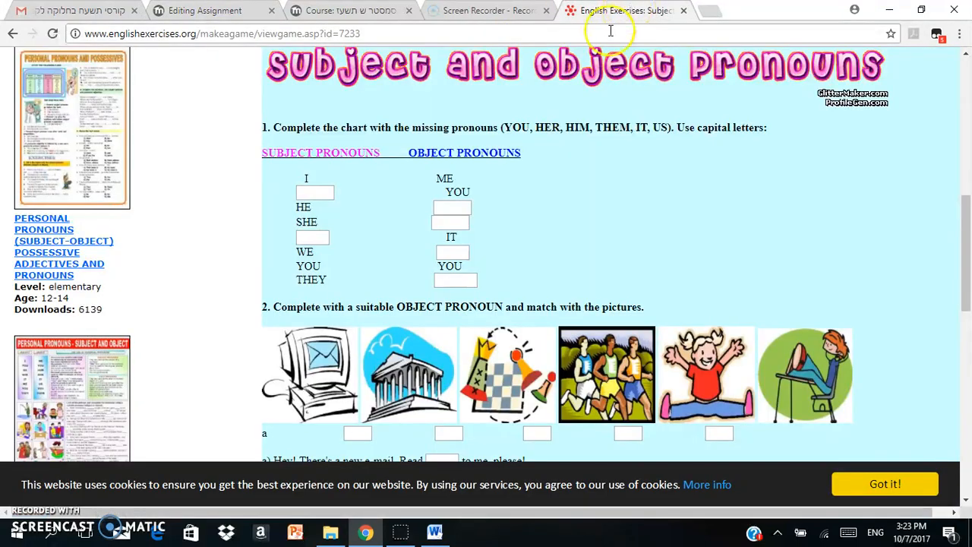
{"action": "left_click", "coordinate": [247, 34]}
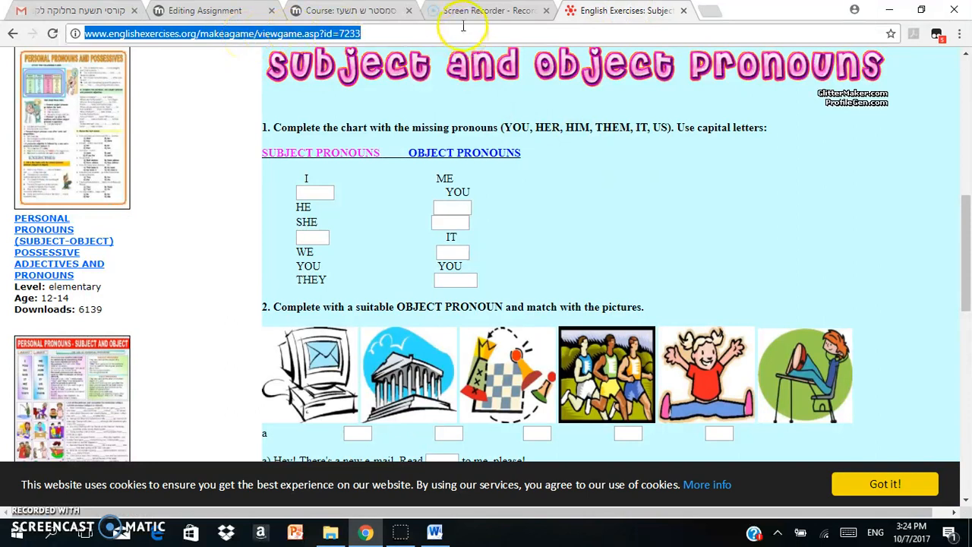
{"action": "left_click", "coordinate": [323, 9]}
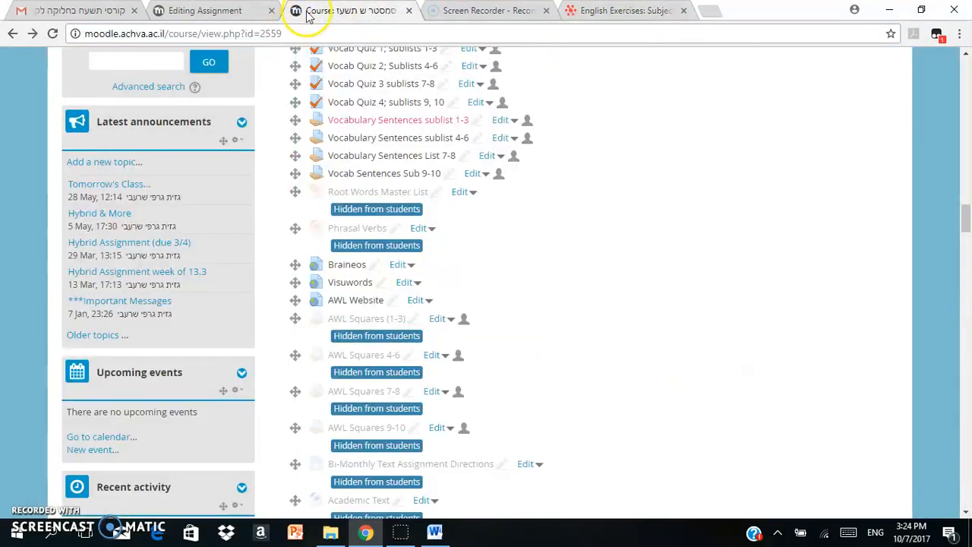
{"action": "left_click", "coordinate": [227, 12]}
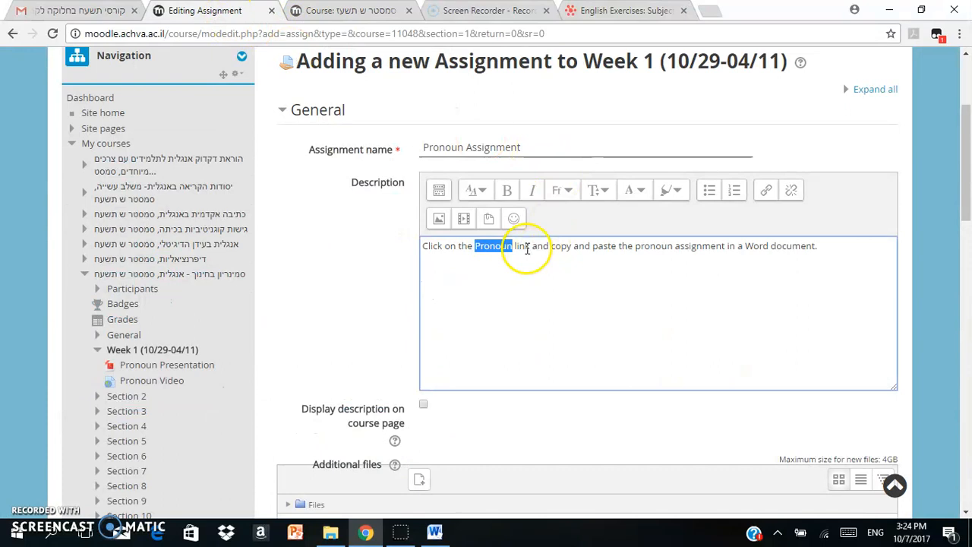
Link the words "Pronoun link" in the description to the copied exercise address, set to open in a new window
{"action": "left_click_drag", "start_coordinate": [529, 249], "coordinate": [479, 250]}
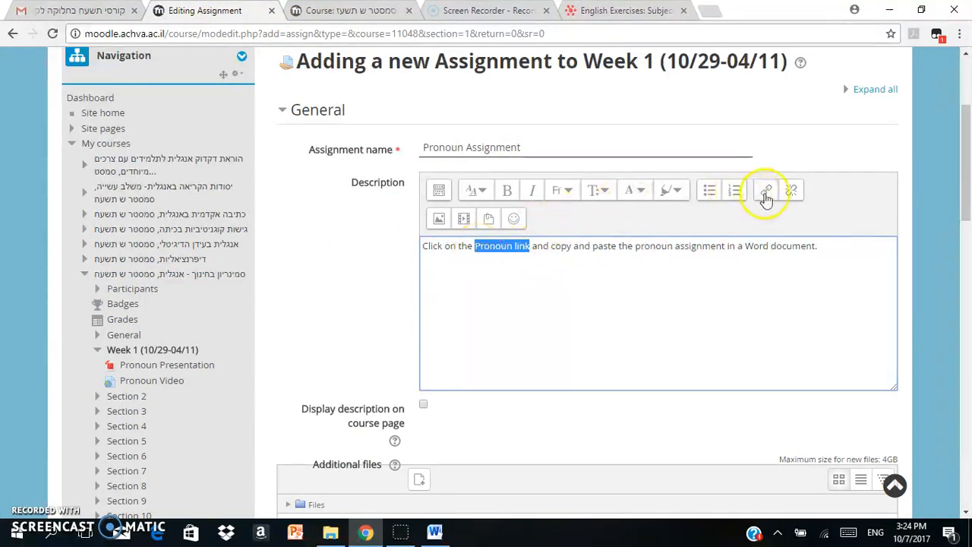
{"action": "left_click", "coordinate": [768, 192]}
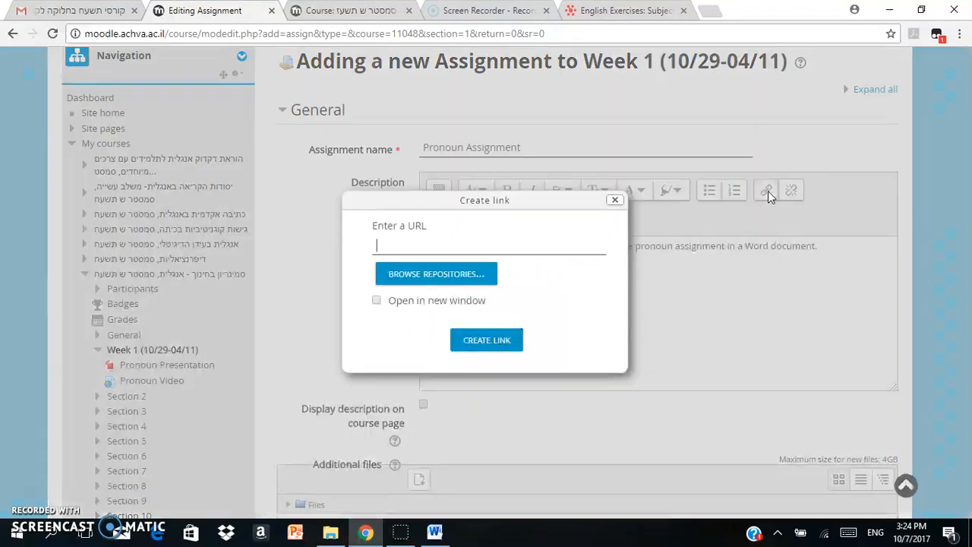
{"action": "key", "text": "ctrl+v"}
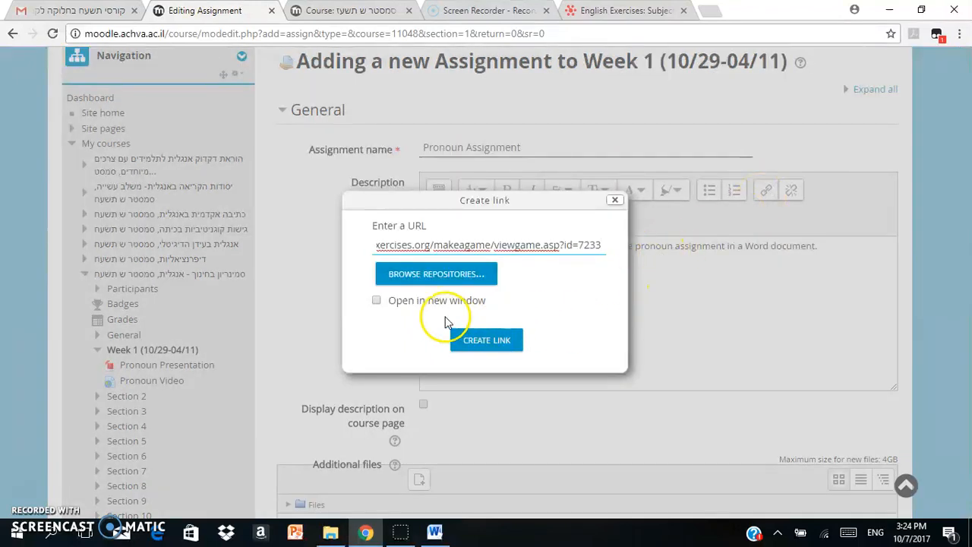
{"action": "left_click", "coordinate": [395, 301]}
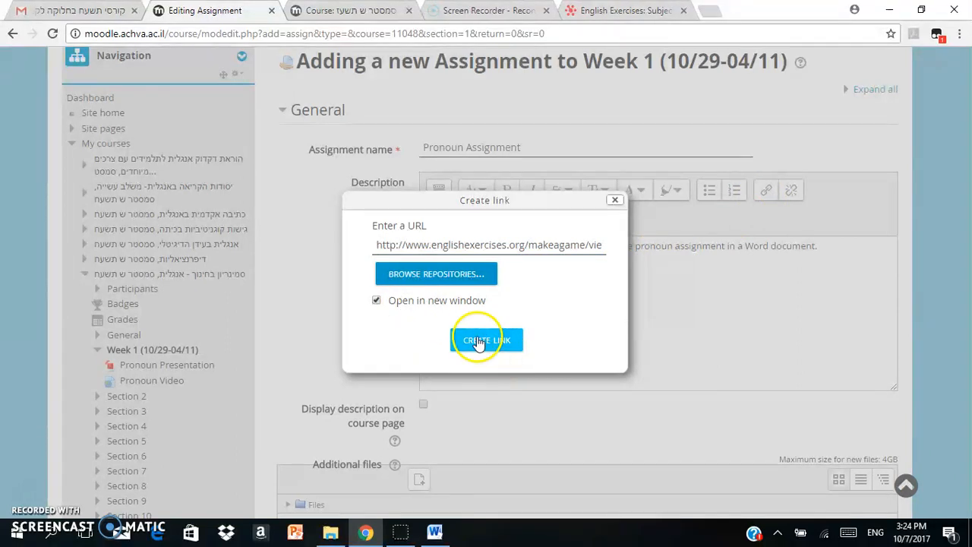
{"action": "left_click", "coordinate": [479, 342]}
{"action": "left_click", "coordinate": [565, 297]}
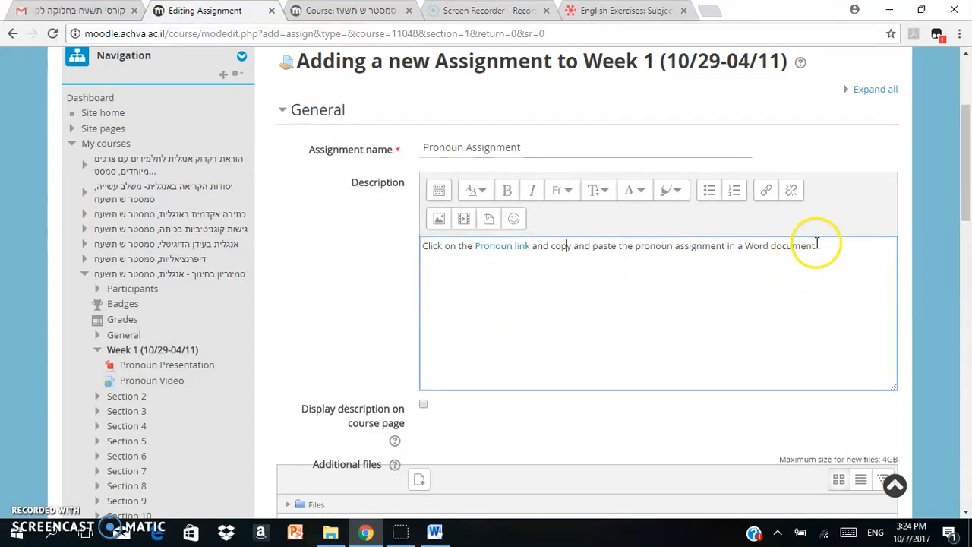
Append "Then complete the assignment and add your name." to the end of the description
{"action": "left_click", "coordinate": [821, 248]}
{"action": "type", "text": "Then complete the assignment an"}
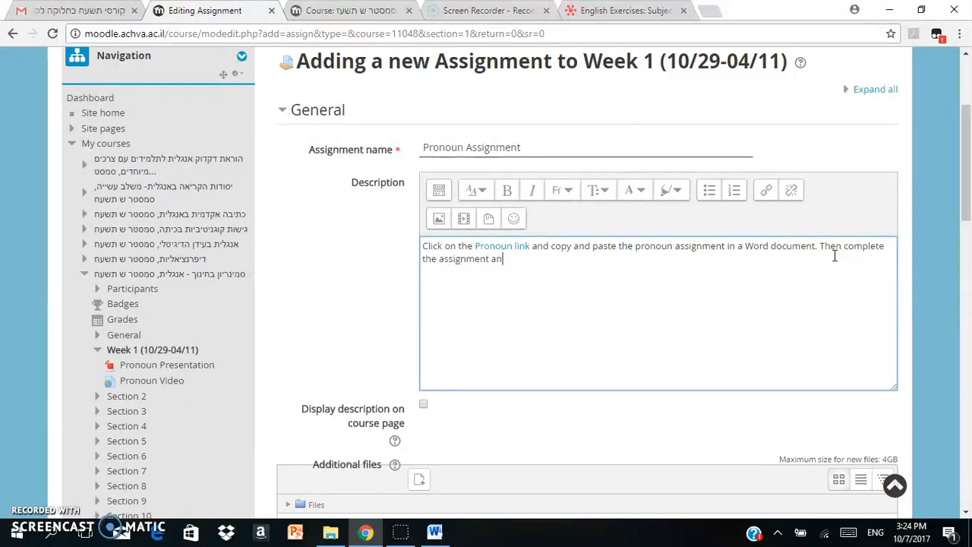
{"action": "type", "text": "d add your"}
{"action": "mouse_move", "coordinate": [965, 176]}
{"action": "left_mouse_down"}
{"action": "mouse_move", "coordinate": [967, 192]}
{"action": "mouse_move", "coordinate": [961, 160]}
{"action": "left_mouse_up"}
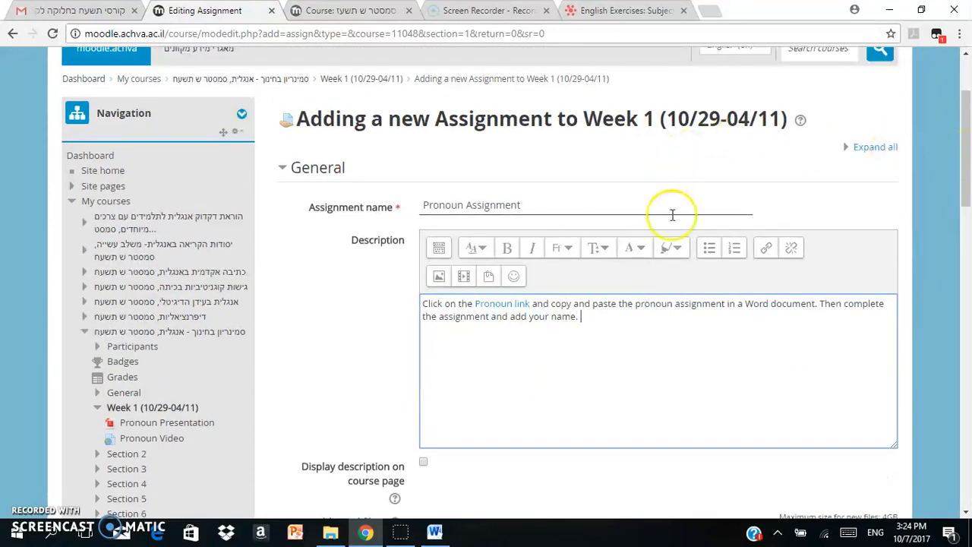
Fill the first subject pronoun blank on the English Exercises page with "you" and return to the assignment form
{"action": "left_click", "coordinate": [619, 12]}
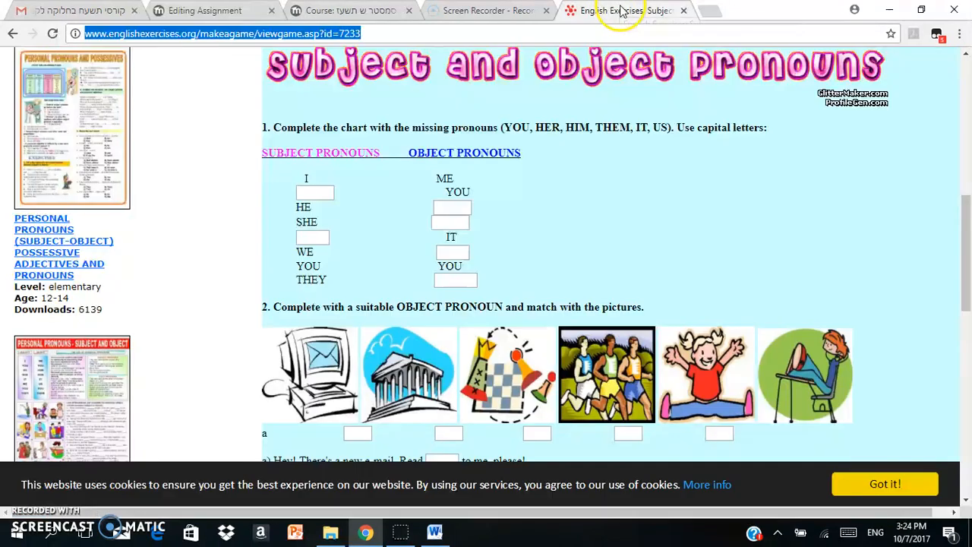
{"action": "left_click", "coordinate": [308, 194]}
{"action": "type", "text": "yo"}
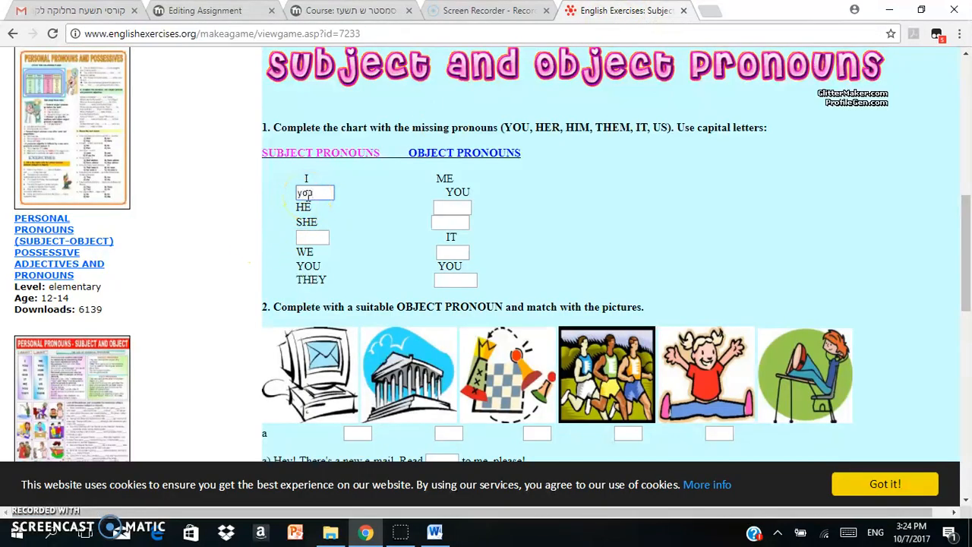
{"action": "type", "text": "u"}
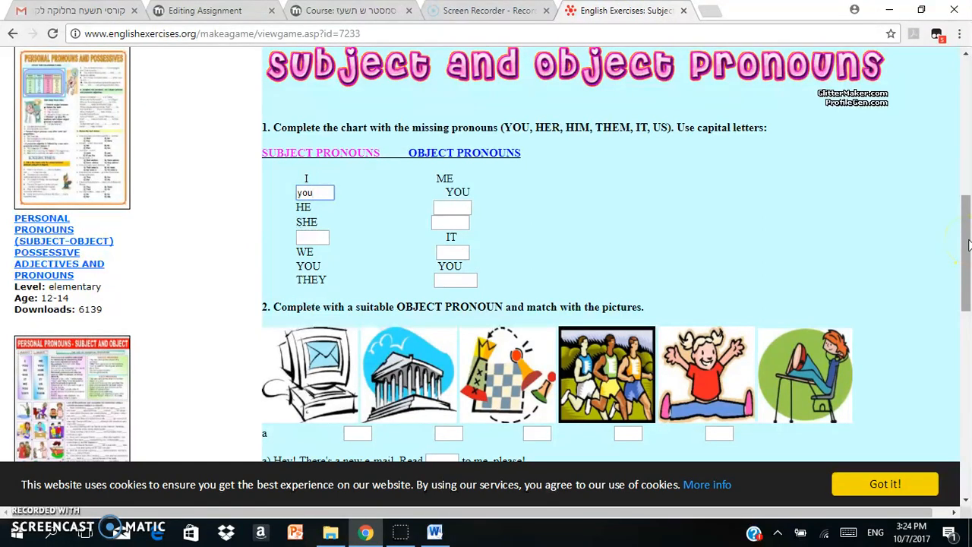
{"action": "left_click", "coordinate": [530, 171]}
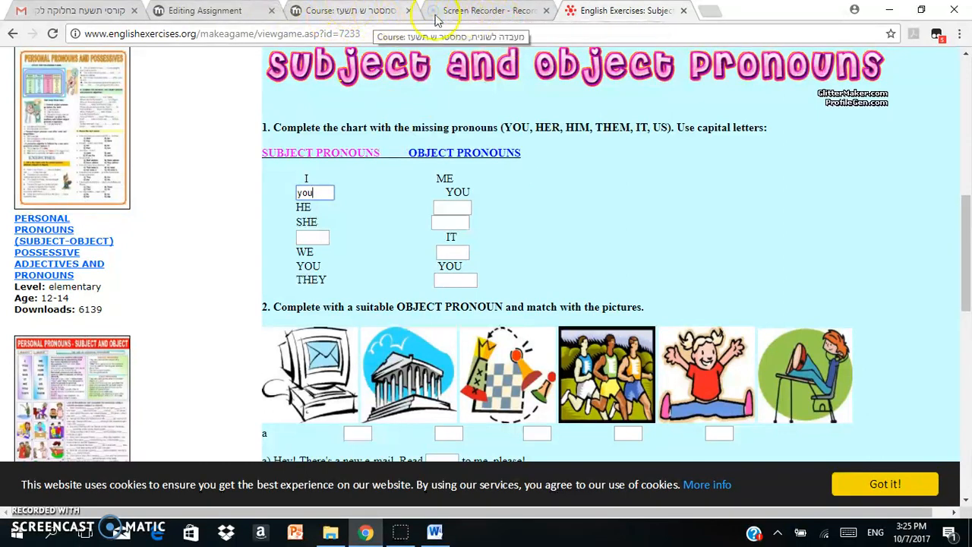
{"action": "left_click", "coordinate": [217, 14]}
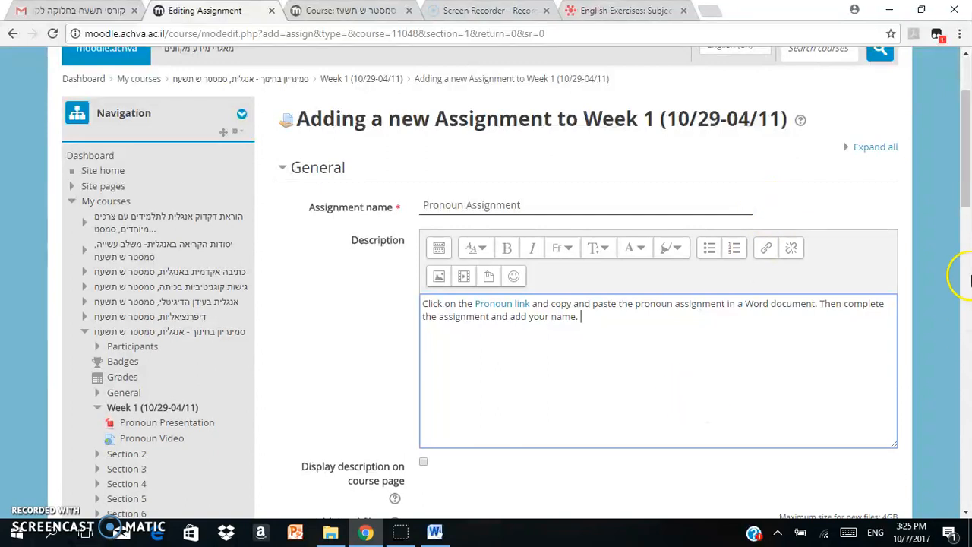
Consult the October 2017 calendar and set the assignment's due date to 8 November 2017
{"action": "left_click_drag", "start_coordinate": [970, 178], "coordinate": [970, 308]}
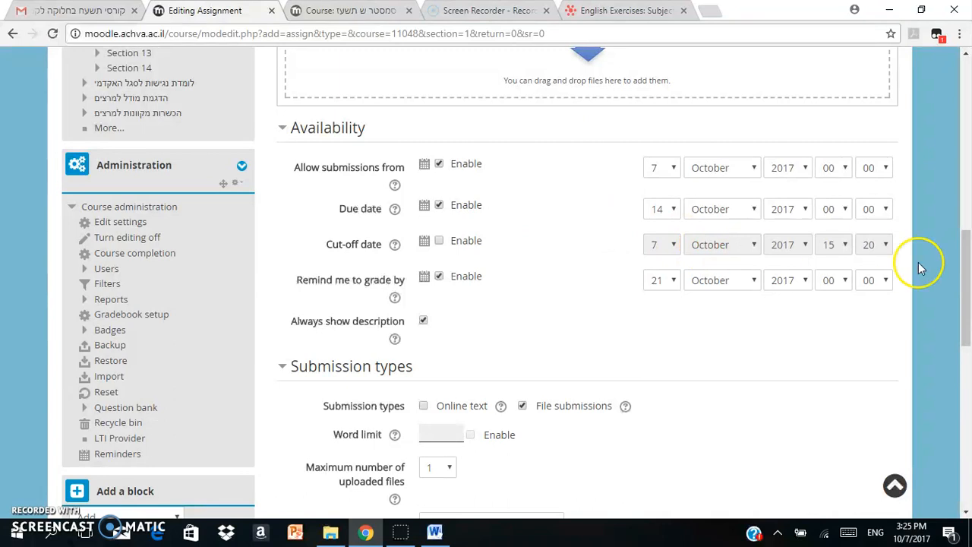
{"action": "left_click", "coordinate": [906, 537]}
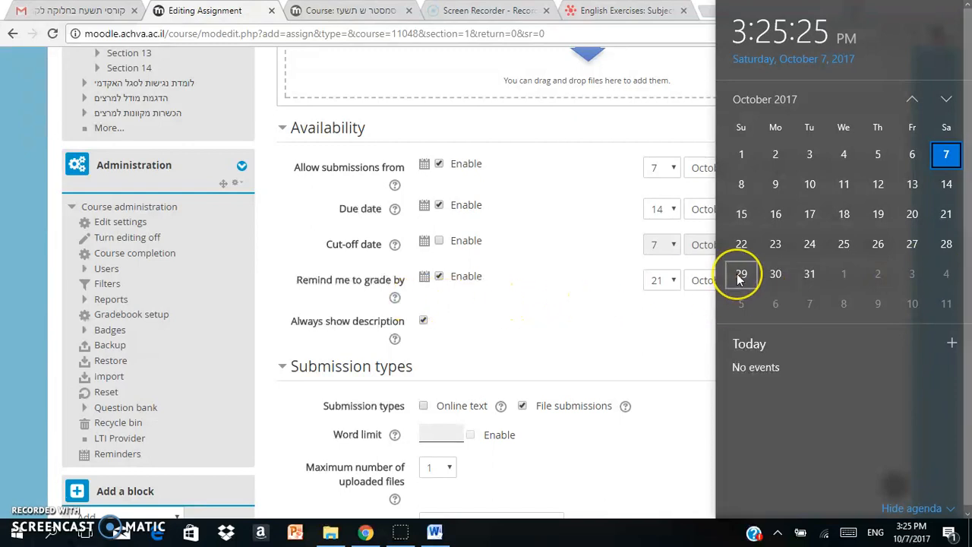
{"action": "left_click", "coordinate": [557, 304]}
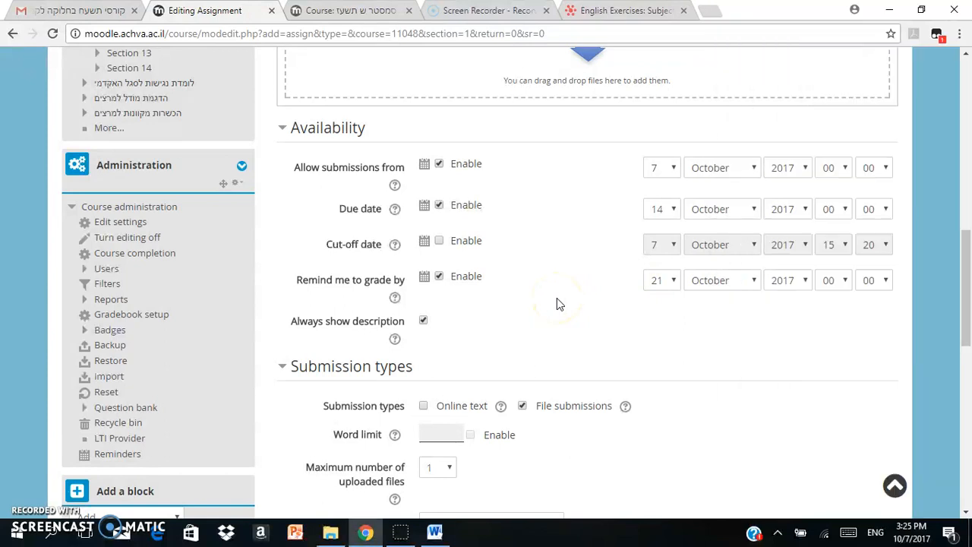
{"action": "left_click", "coordinate": [673, 215]}
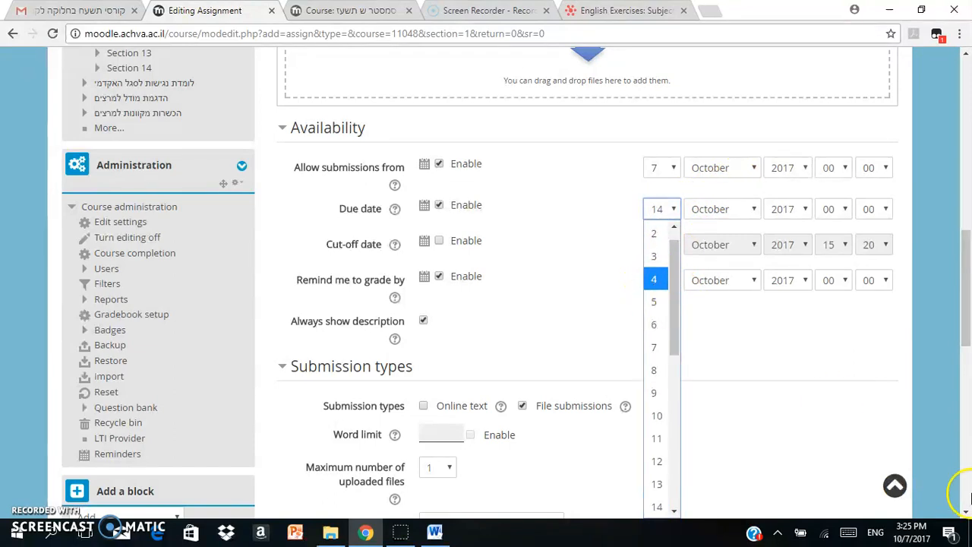
{"action": "left_click", "coordinate": [910, 534]}
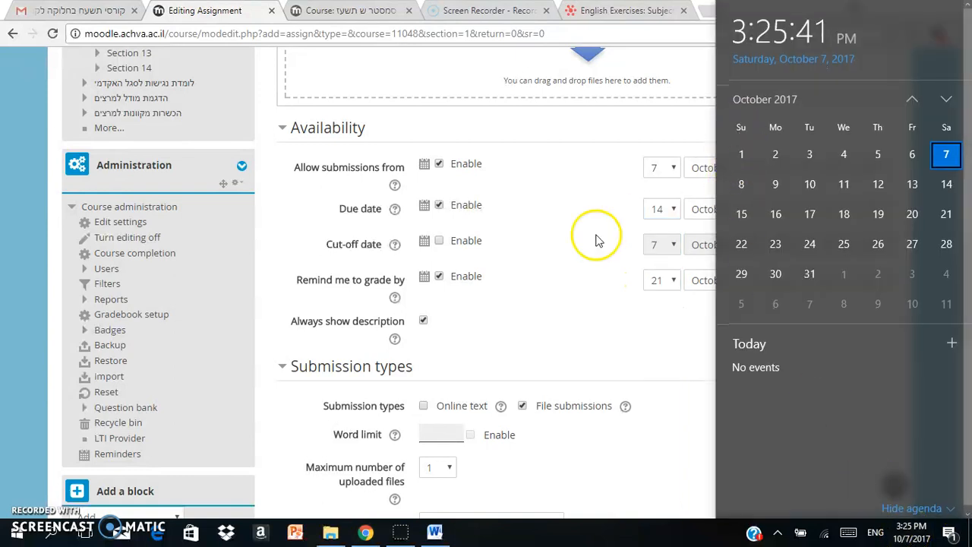
{"action": "left_click", "coordinate": [542, 241]}
{"action": "left_click", "coordinate": [676, 210]}
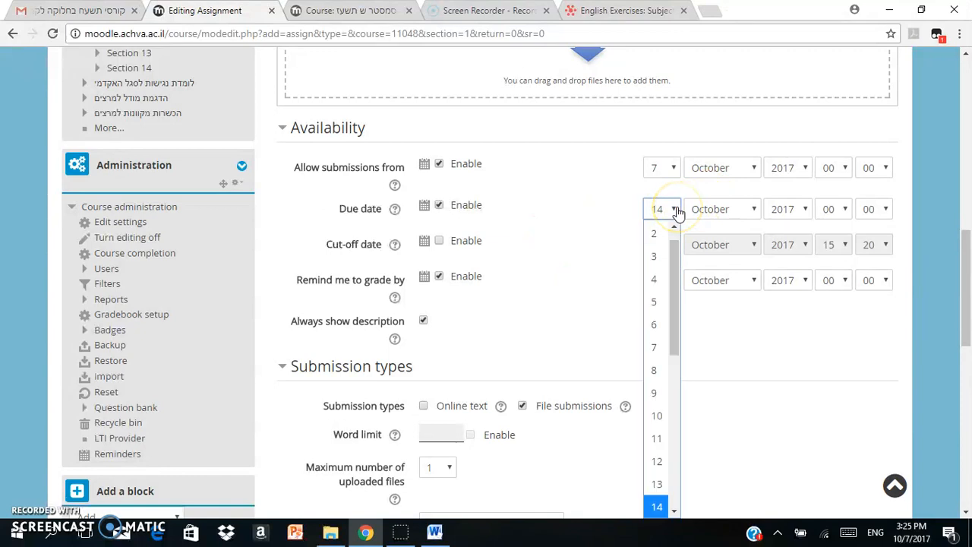
{"action": "left_click", "coordinate": [665, 277]}
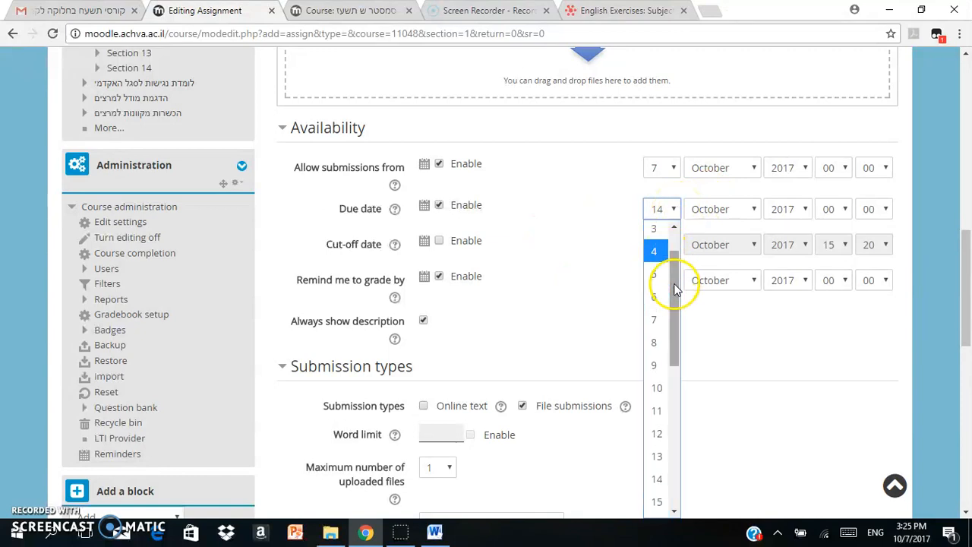
{"action": "left_click", "coordinate": [656, 345]}
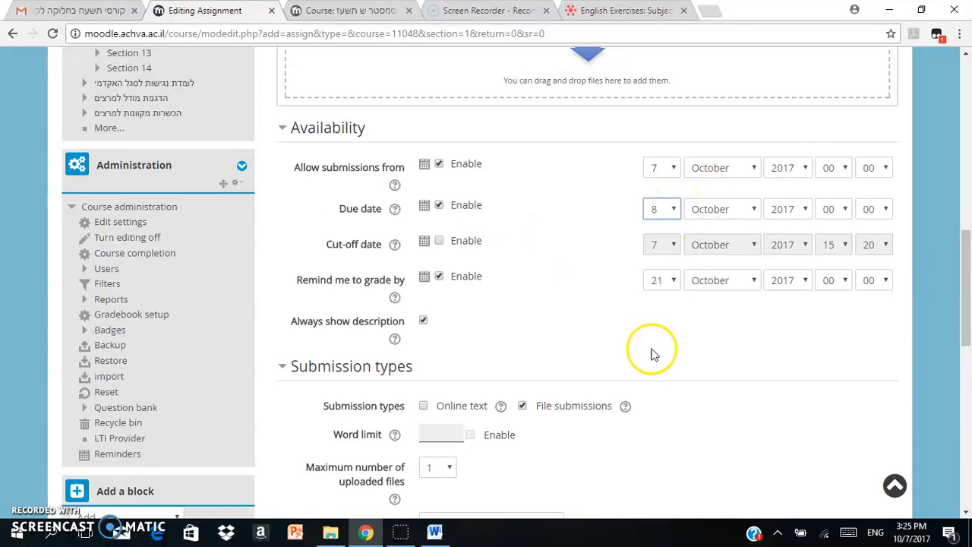
{"action": "left_click", "coordinate": [737, 213]}
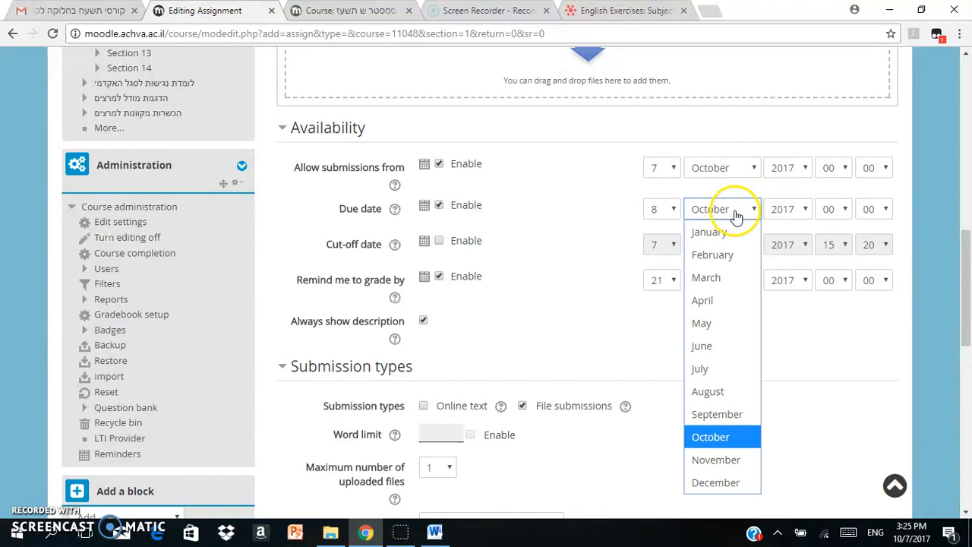
{"action": "left_click", "coordinate": [722, 459]}
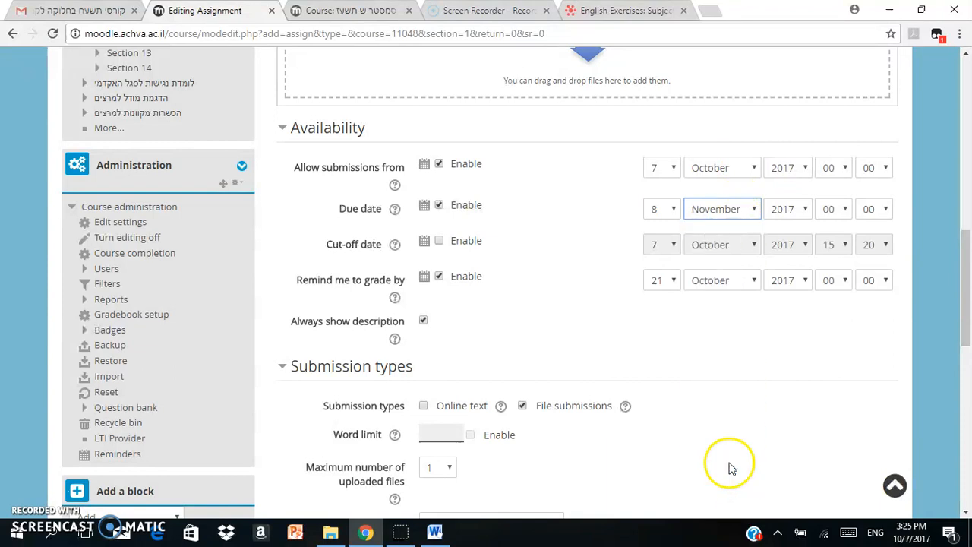
Enable the cut-off date, set it to 10 November 2017, and disable the "Remind me to grade by" date
{"action": "left_click", "coordinate": [439, 242]}
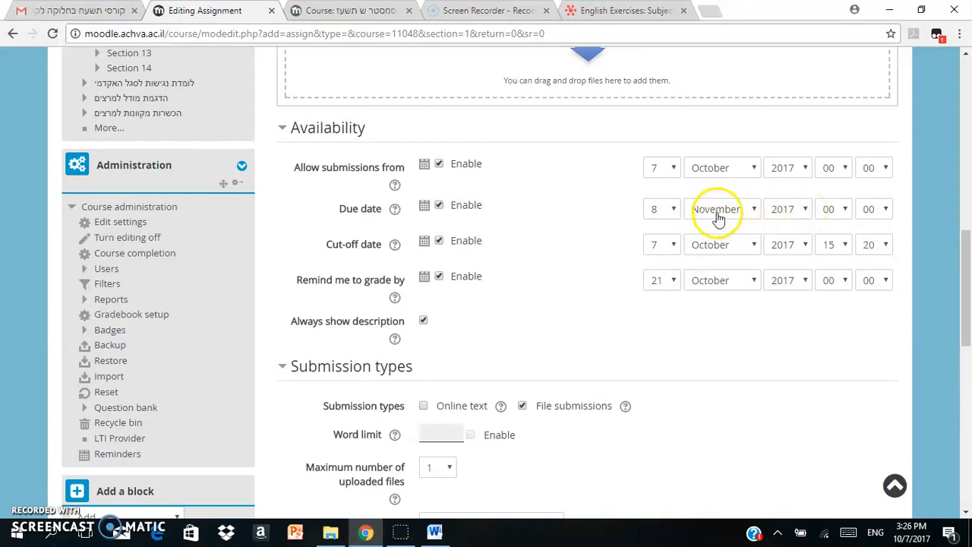
{"action": "left_click", "coordinate": [674, 252]}
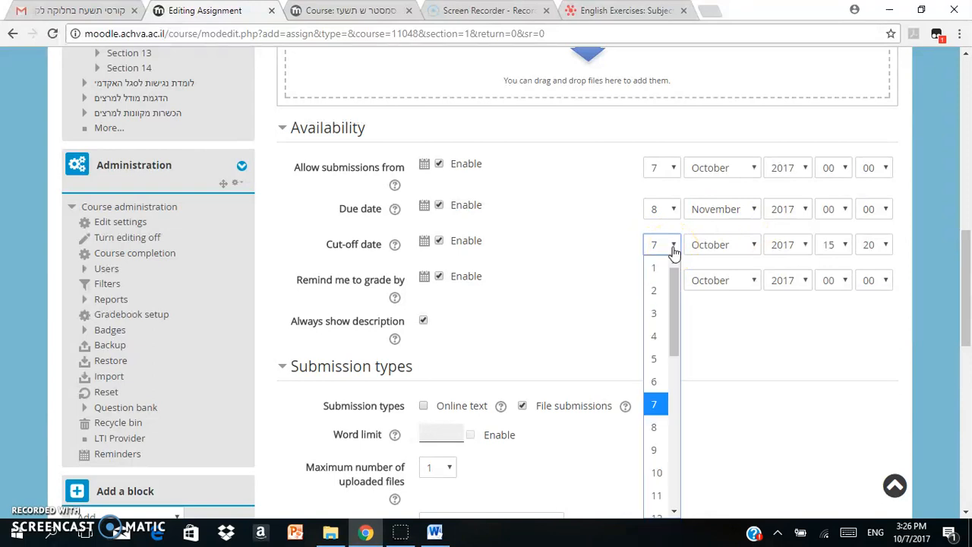
{"action": "scroll", "coordinate": [678, 291], "scroll_direction": "down", "scroll_amount": 3}
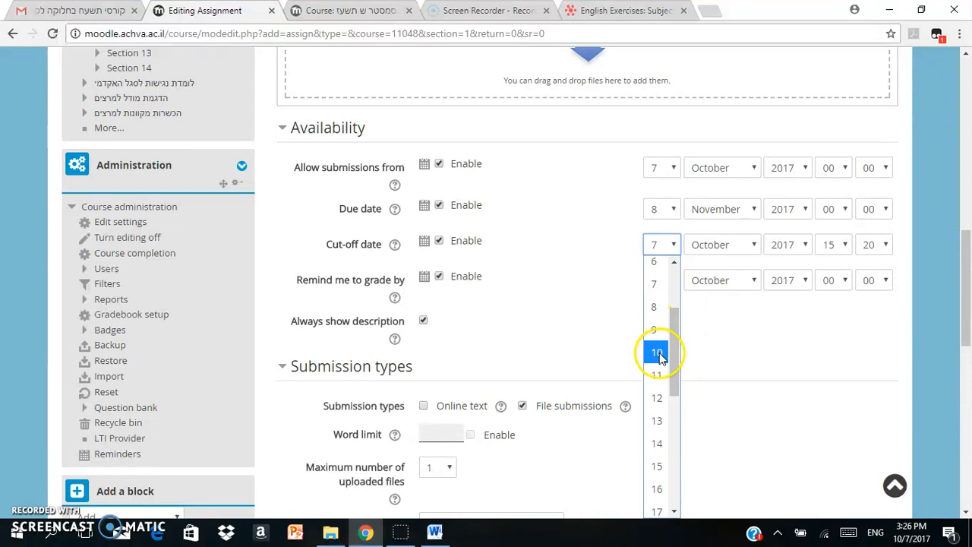
{"action": "left_click", "coordinate": [658, 353]}
{"action": "left_click", "coordinate": [751, 244]}
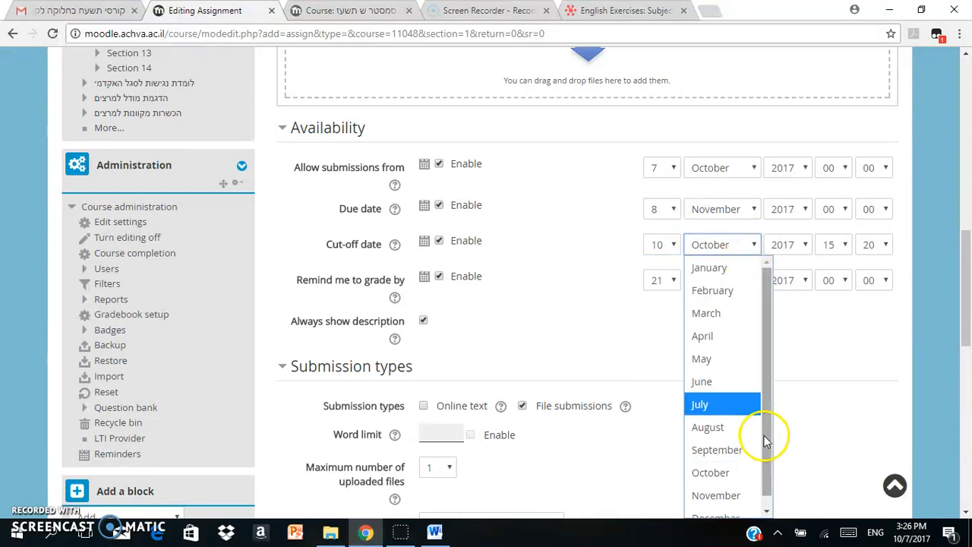
{"action": "left_click_drag", "start_coordinate": [766, 477], "coordinate": [769, 497]}
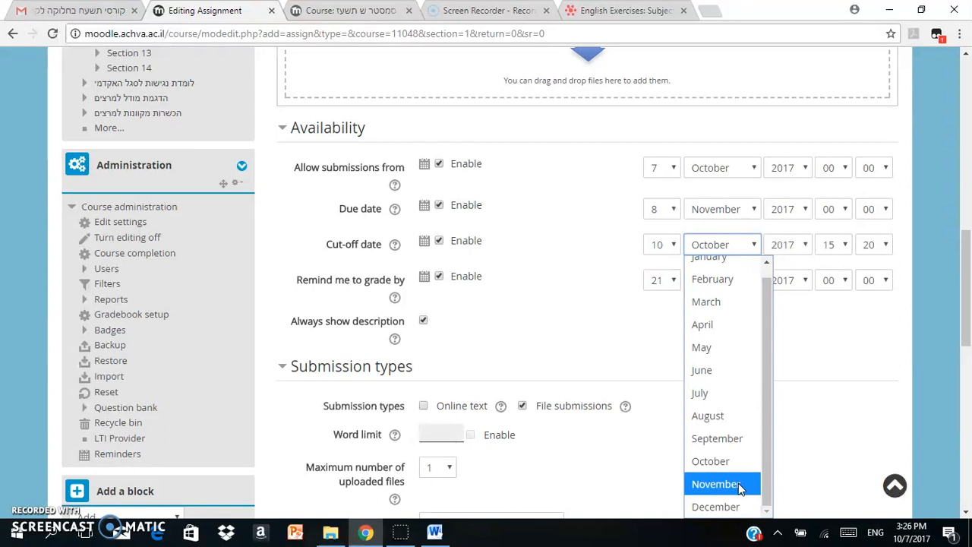
{"action": "left_click", "coordinate": [739, 484]}
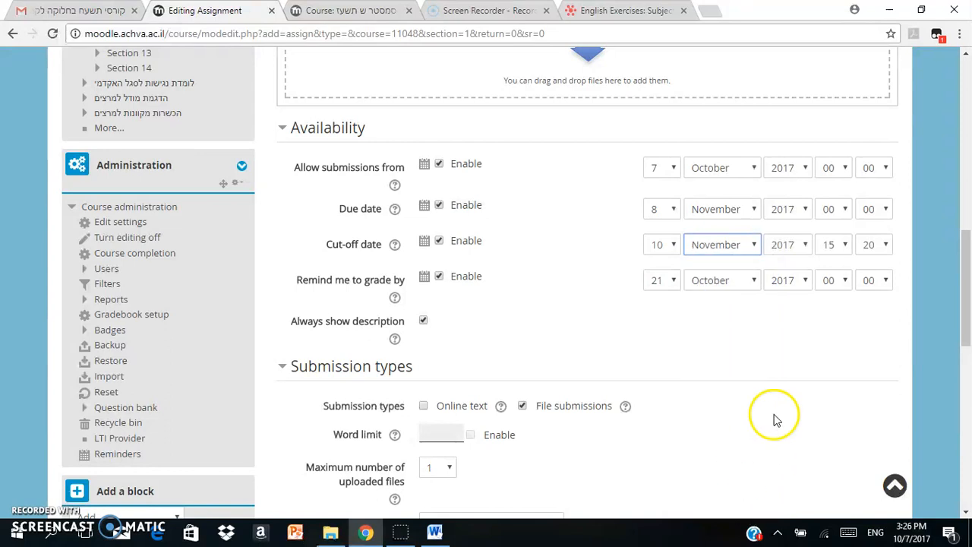
{"action": "left_click", "coordinate": [440, 277]}
Set the grade type to Scale with the "הגשה מדורגת" scale, and save the assignment, returning to the course
{"action": "left_click_drag", "start_coordinate": [967, 281], "coordinate": [967, 326]}
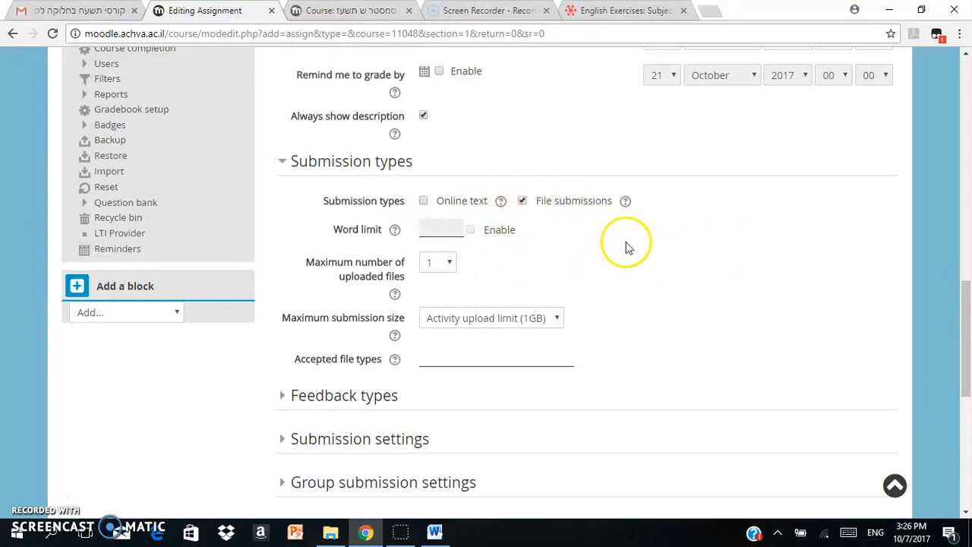
{"action": "left_click_drag", "start_coordinate": [957, 295], "coordinate": [962, 354]}
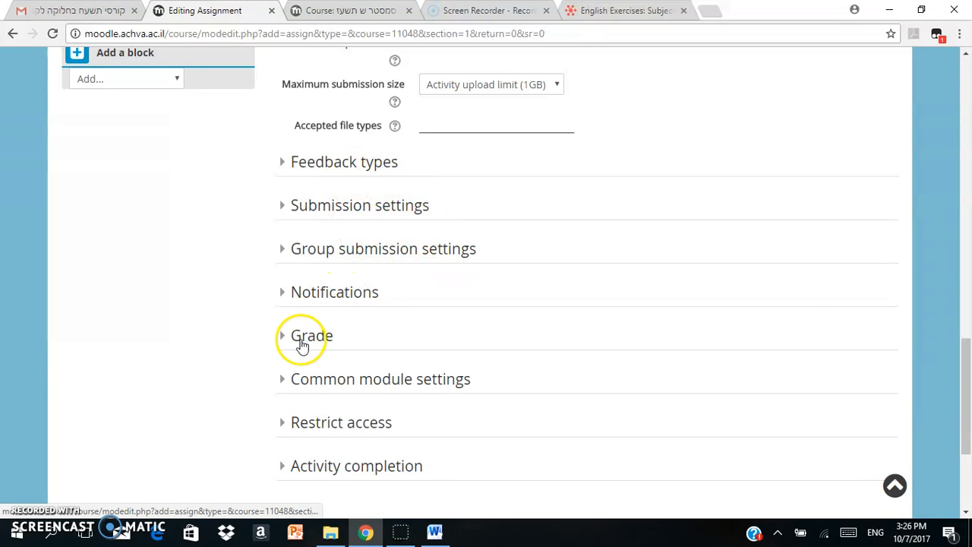
{"action": "left_click", "coordinate": [307, 336]}
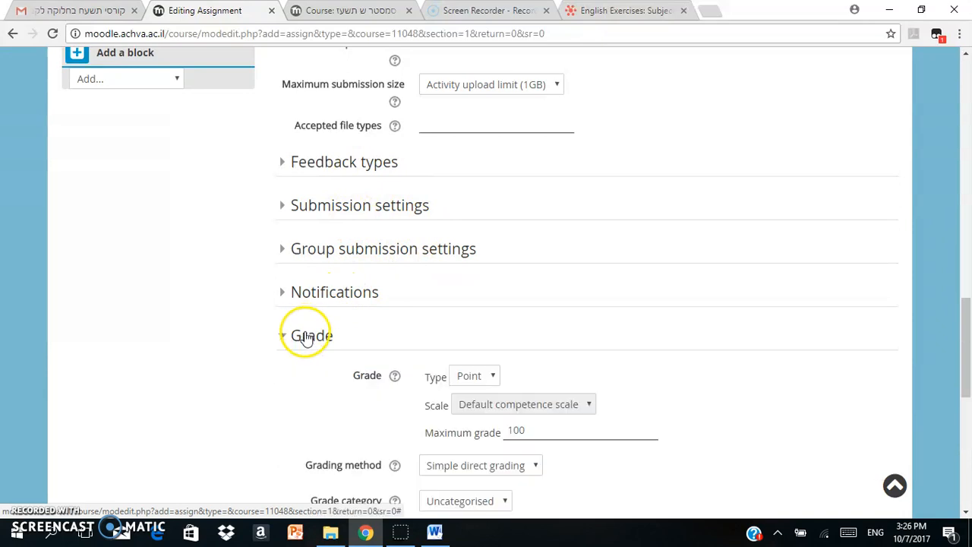
{"action": "left_click_drag", "start_coordinate": [966, 322], "coordinate": [961, 336]}
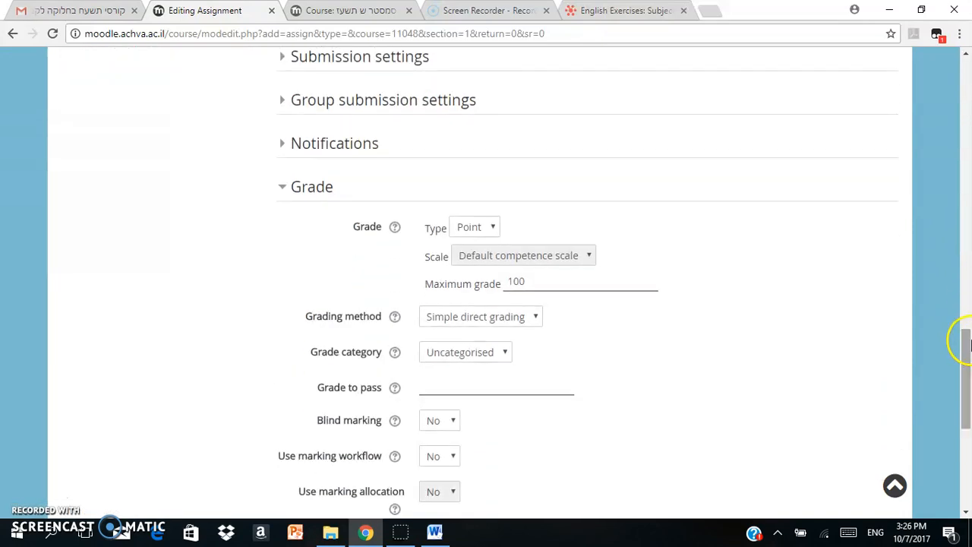
{"action": "left_click", "coordinate": [485, 228]}
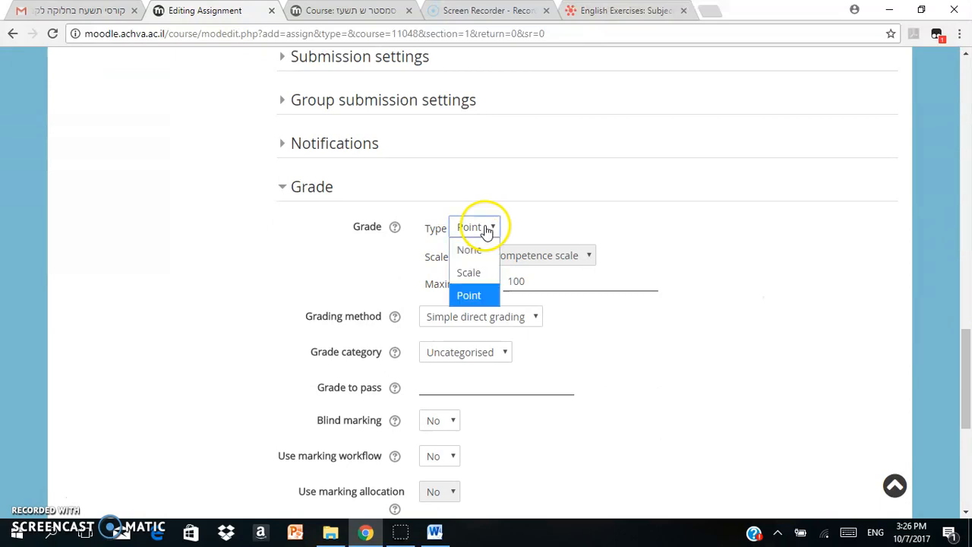
{"action": "left_click", "coordinate": [483, 273]}
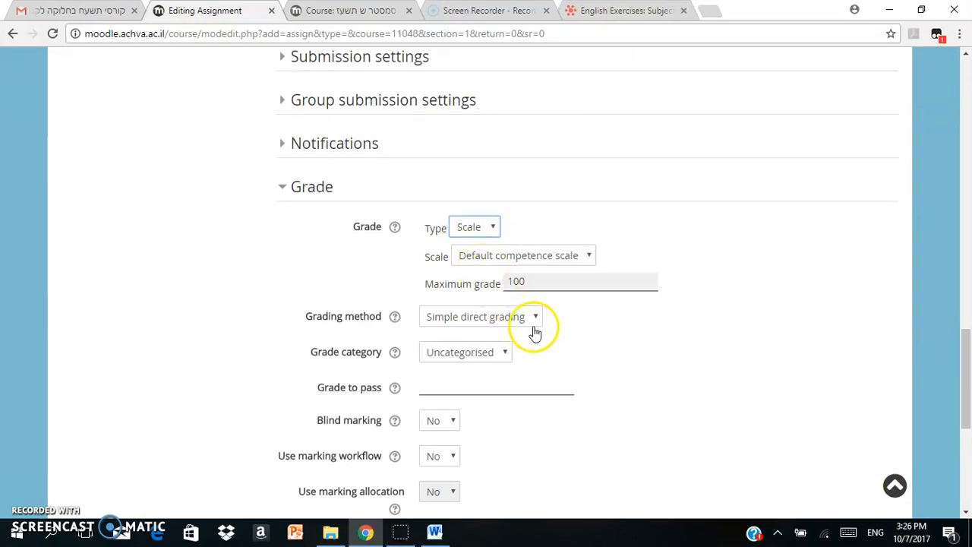
{"action": "left_click", "coordinate": [587, 257]}
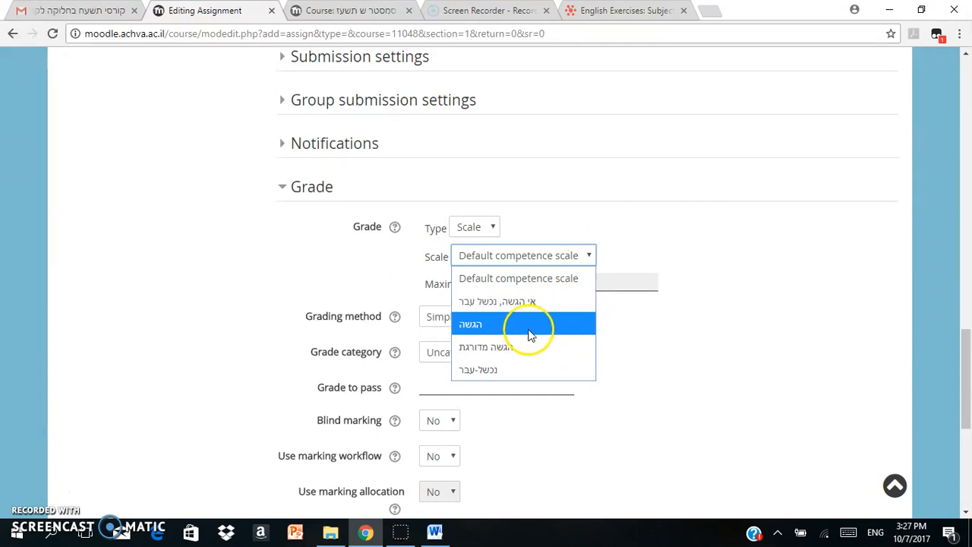
{"action": "left_click", "coordinate": [546, 353]}
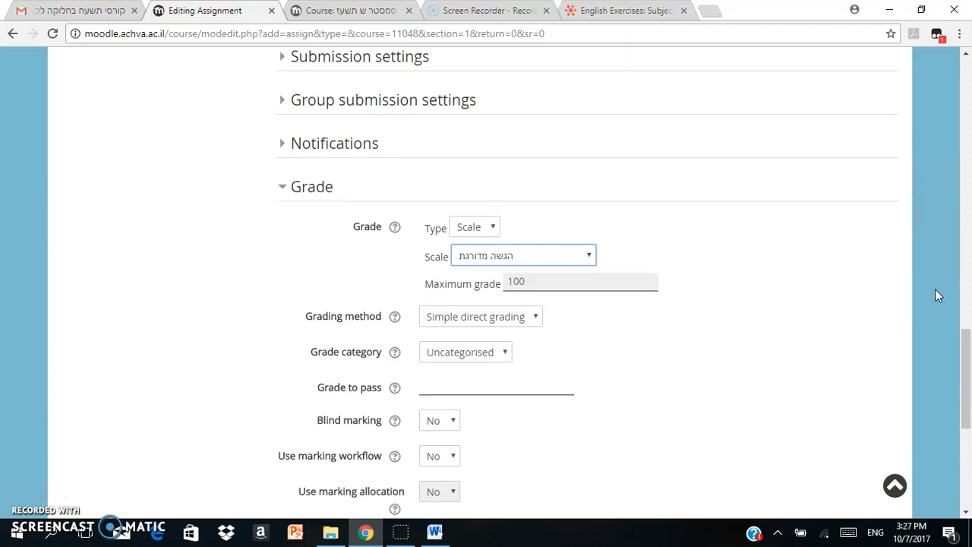
{"action": "left_click_drag", "start_coordinate": [968, 341], "coordinate": [970, 414]}
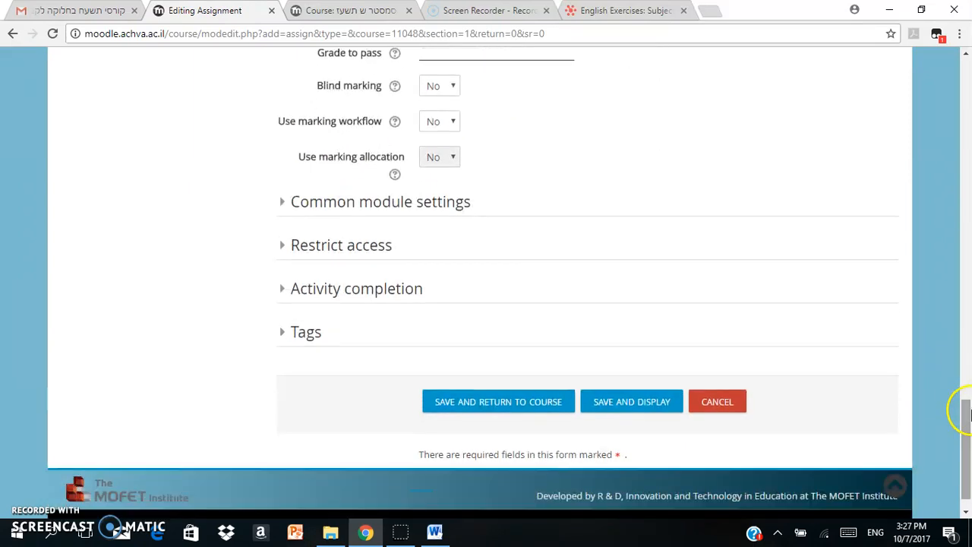
{"action": "left_click", "coordinate": [528, 404]}
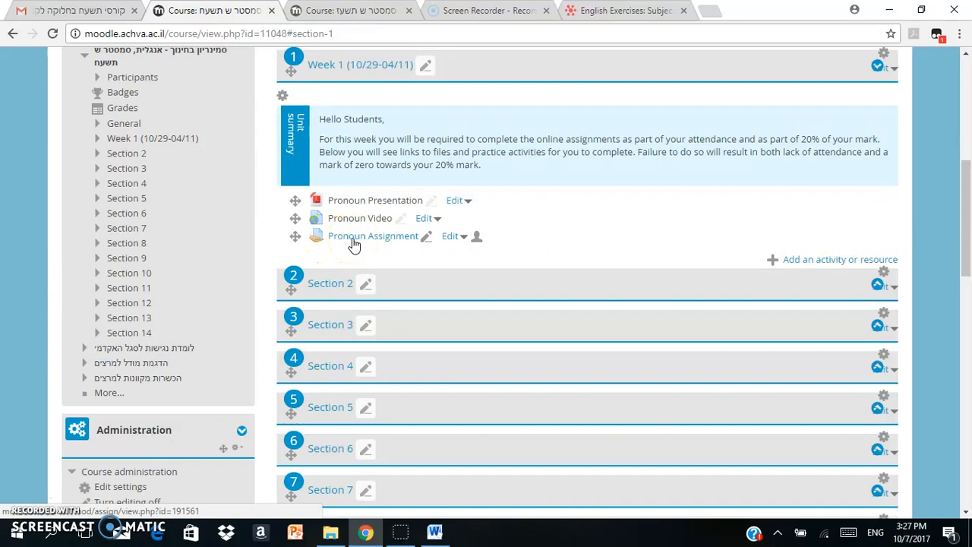
View all submissions of the existing "Vocabulary Sentences sublist 4-6" assignment and examine the available grading actions
{"action": "left_click", "coordinate": [344, 14]}
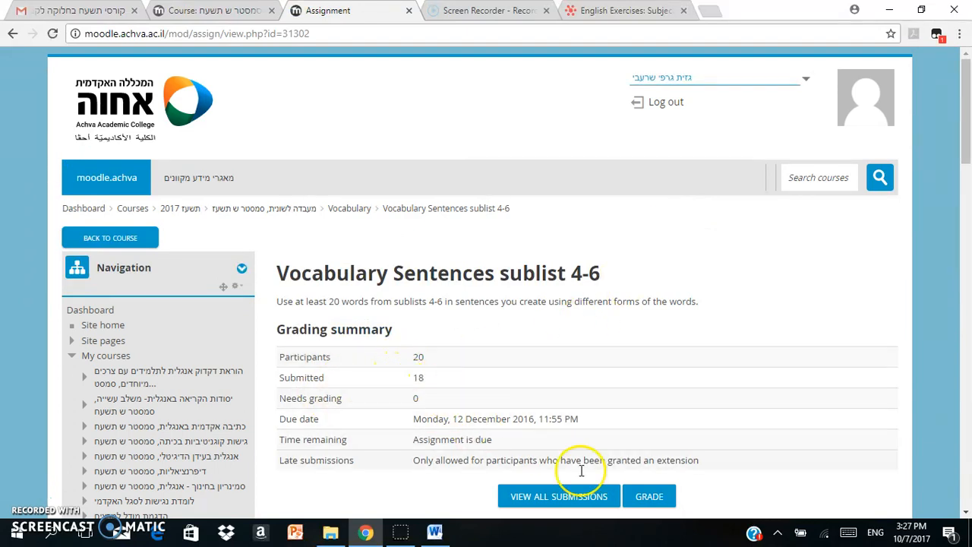
{"action": "left_click", "coordinate": [542, 497]}
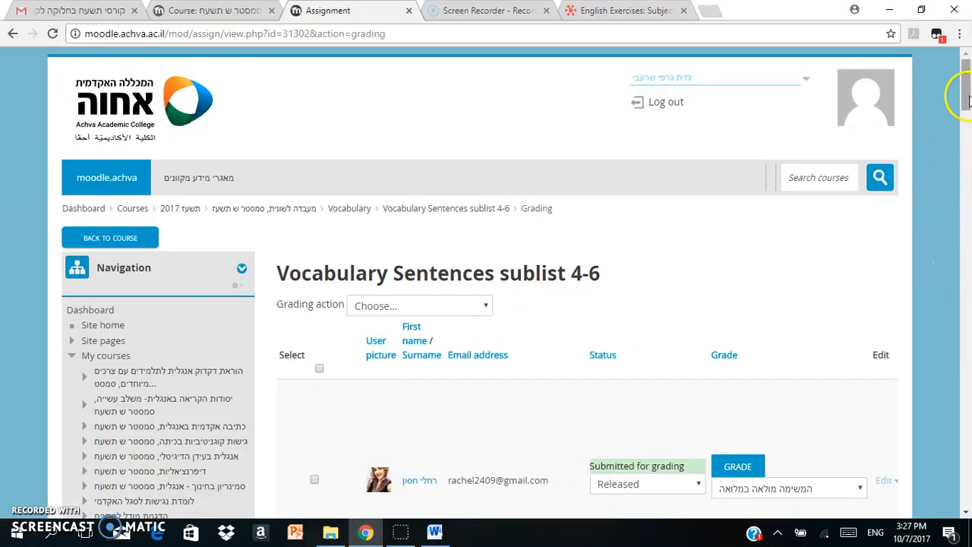
{"action": "left_click_drag", "start_coordinate": [967, 83], "coordinate": [958, 91]}
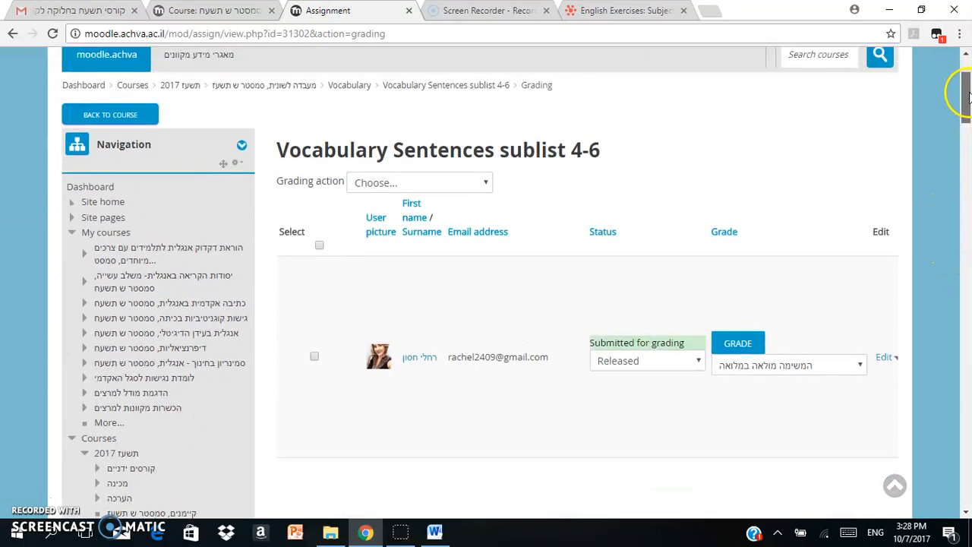
{"action": "left_click", "coordinate": [470, 192]}
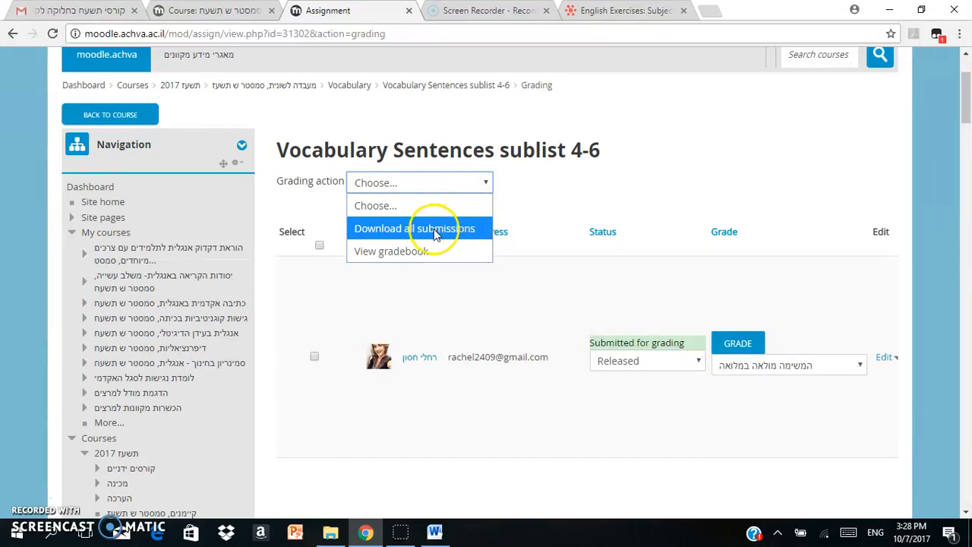
{"action": "left_click", "coordinate": [810, 149]}
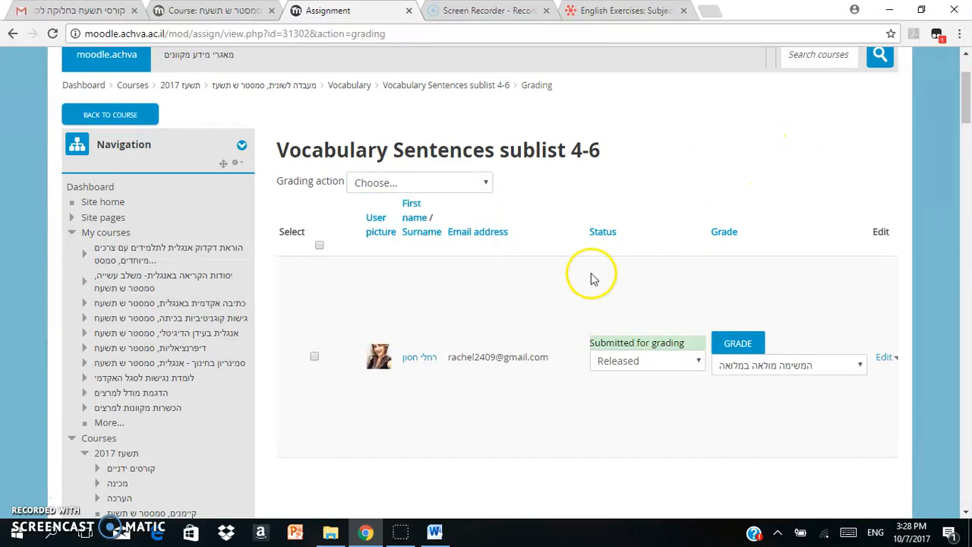
Examine the submission table's text, comment and feedback columns and the grade choices for the first student
{"action": "scroll", "coordinate": [638, 424], "scroll_direction": "right", "scroll_amount": 8}
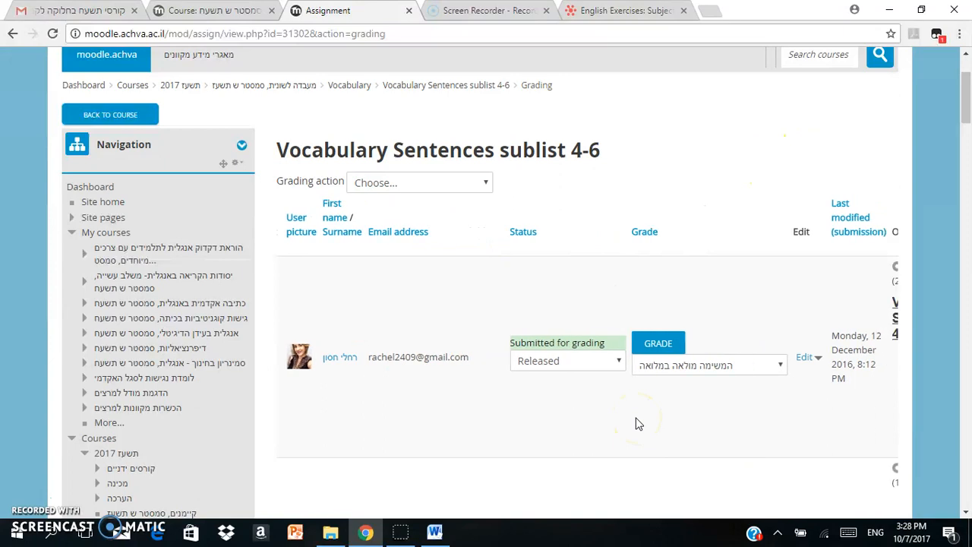
{"action": "scroll", "coordinate": [638, 424], "scroll_direction": "right", "scroll_amount": 3}
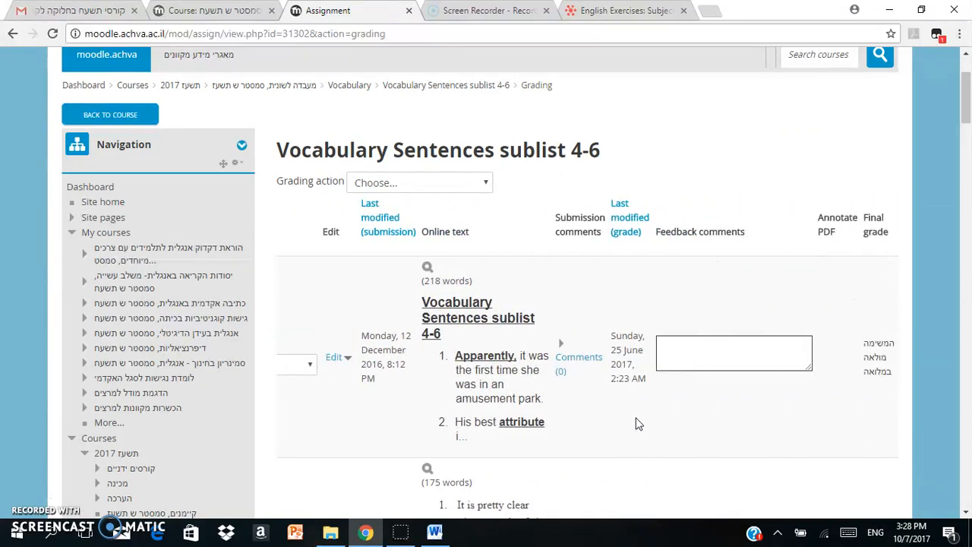
{"action": "scroll", "coordinate": [638, 424], "scroll_direction": "left", "scroll_amount": 5}
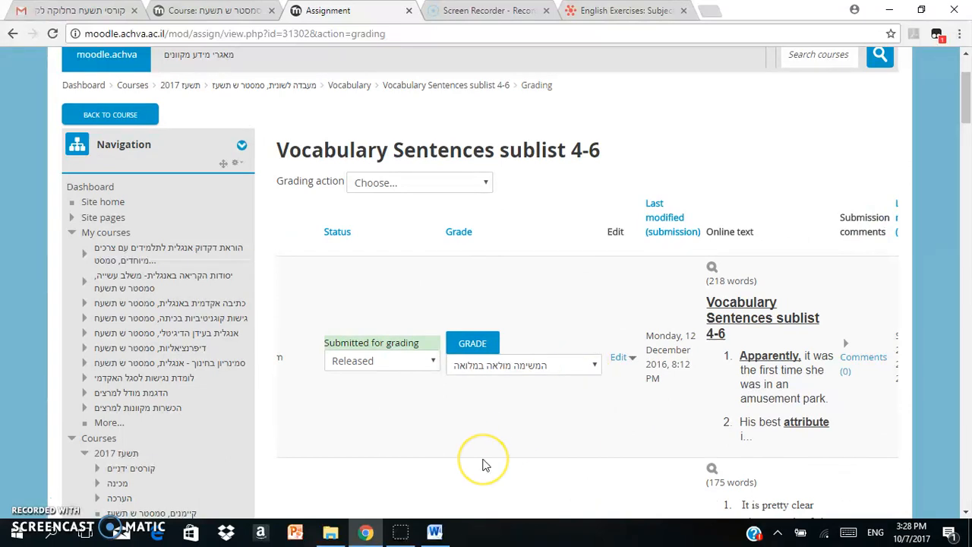
{"action": "scroll", "coordinate": [481, 460], "scroll_direction": "left", "scroll_amount": 3}
{"action": "left_click", "coordinate": [658, 367]}
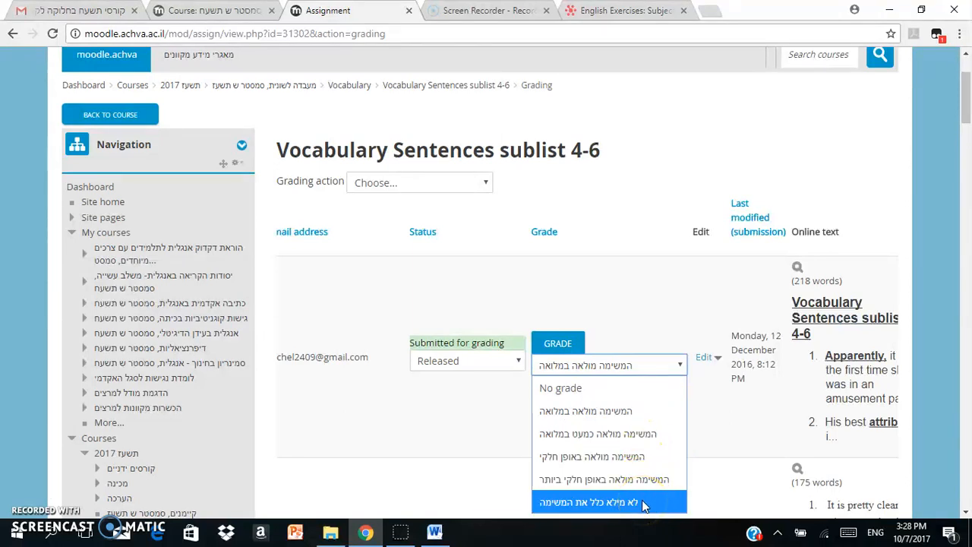
{"action": "left_click", "coordinate": [413, 391]}
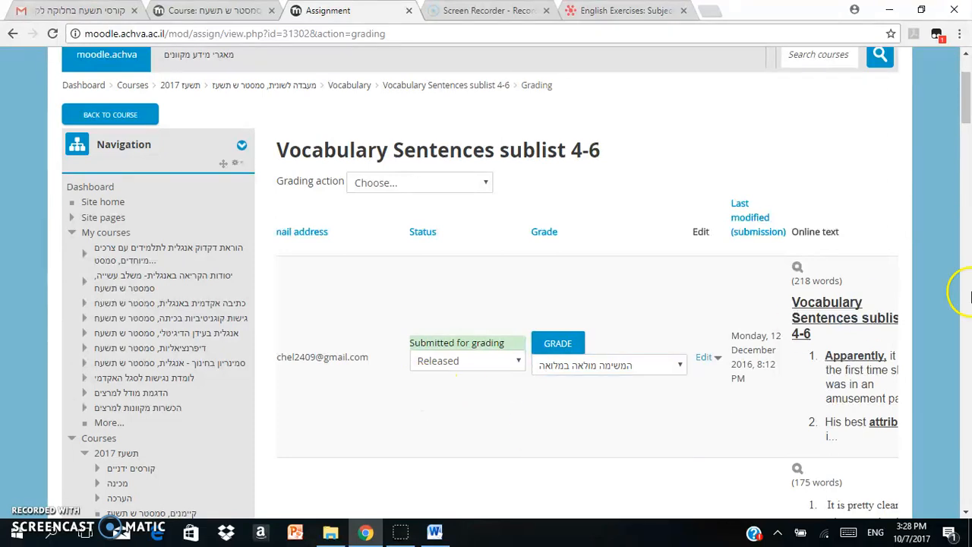
Review the student notification, quick grading and display options below the submissions, and return to the Week 1 course page
{"action": "left_click_drag", "start_coordinate": [963, 93], "coordinate": [967, 454]}
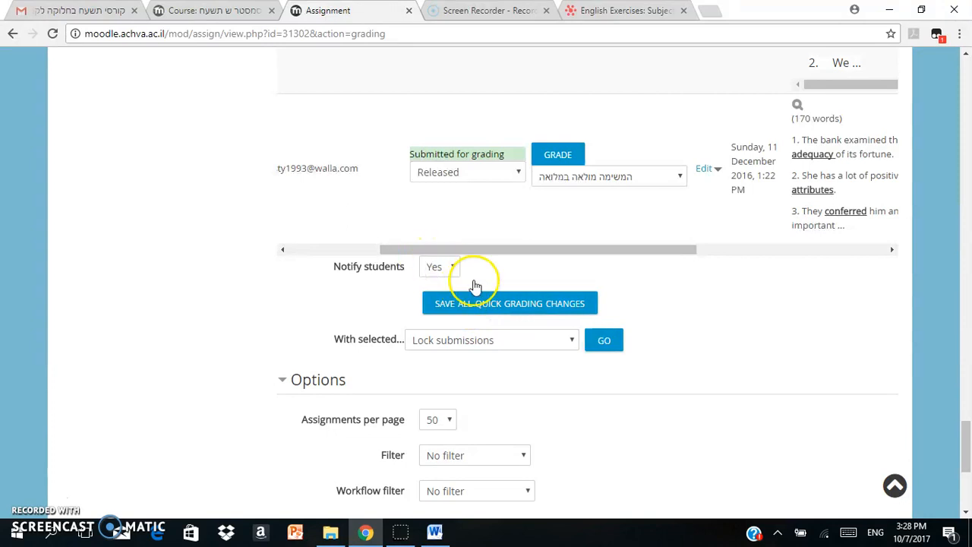
{"action": "mouse_move", "coordinate": [965, 436]}
{"action": "left_mouse_down"}
{"action": "mouse_move", "coordinate": [965, 470]}
{"action": "mouse_move", "coordinate": [965, 438]}
{"action": "mouse_move", "coordinate": [965, 454]}
{"action": "left_mouse_up"}
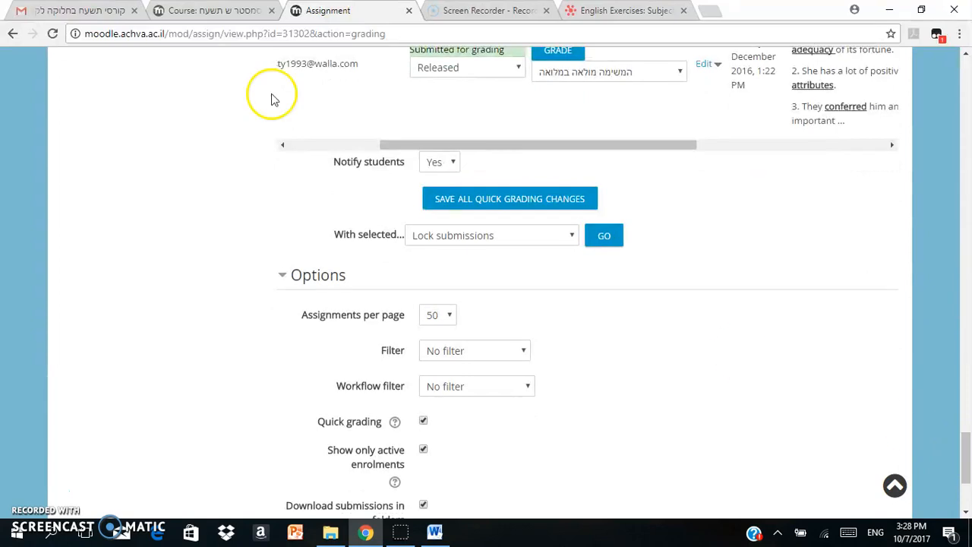
{"action": "left_click", "coordinate": [232, 15]}
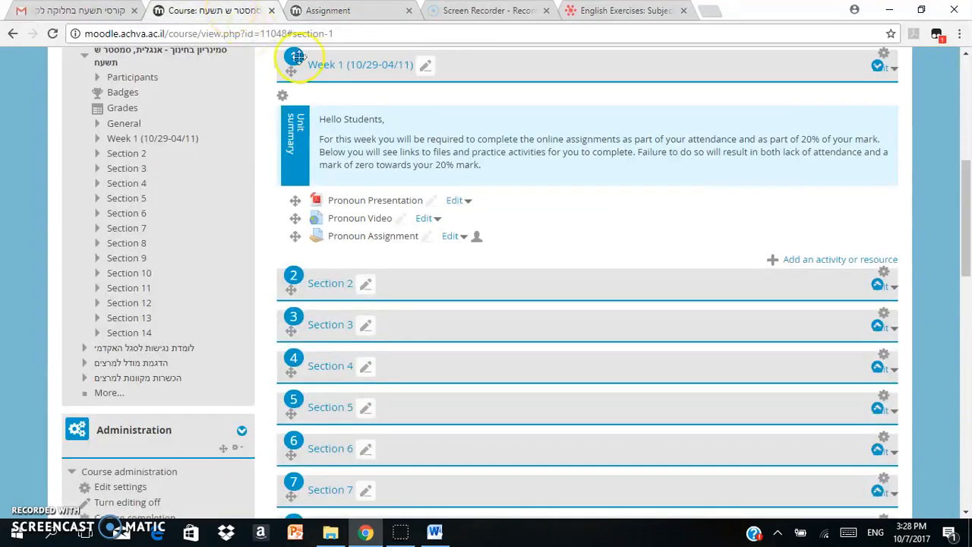